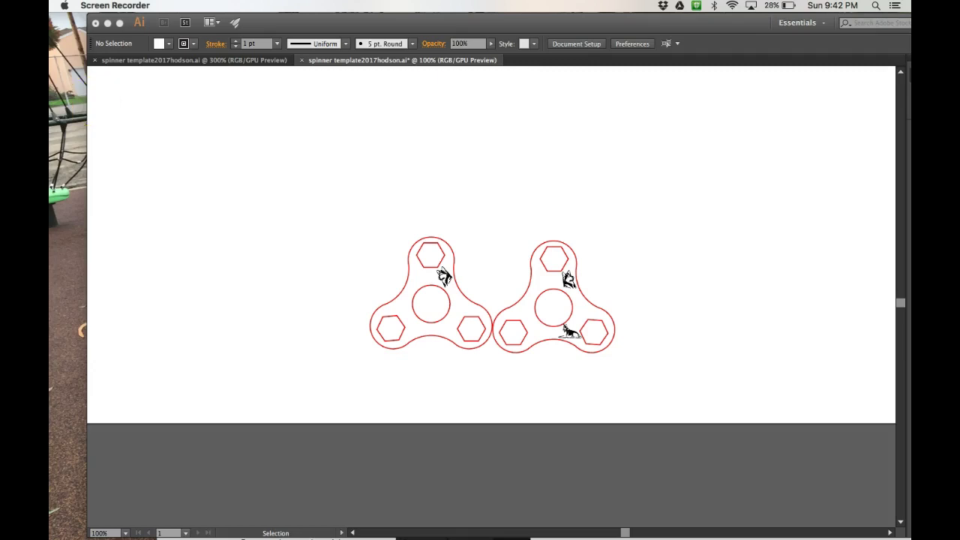
Step: Type the maker's name in black text just below the left spinner's centre hole
left_click(248, 28)
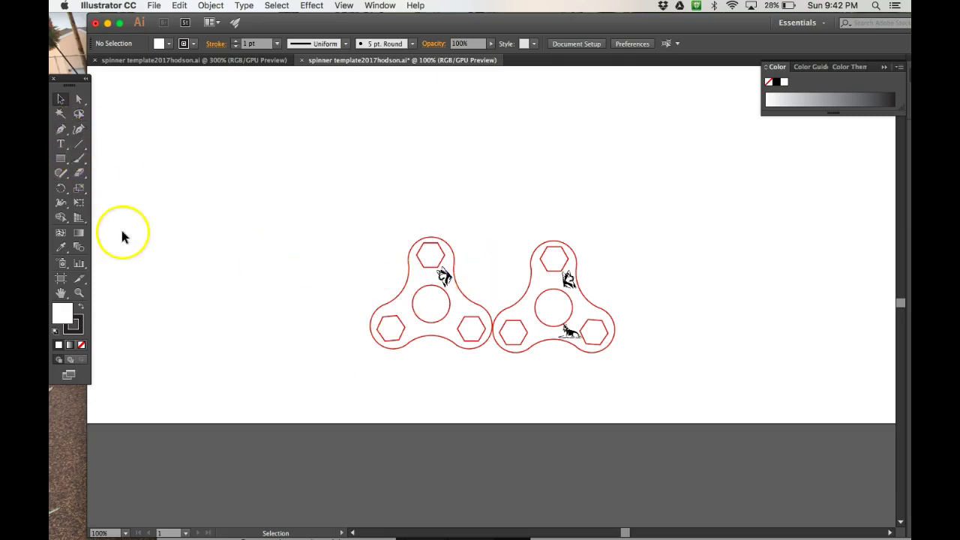
left_click(60, 146)
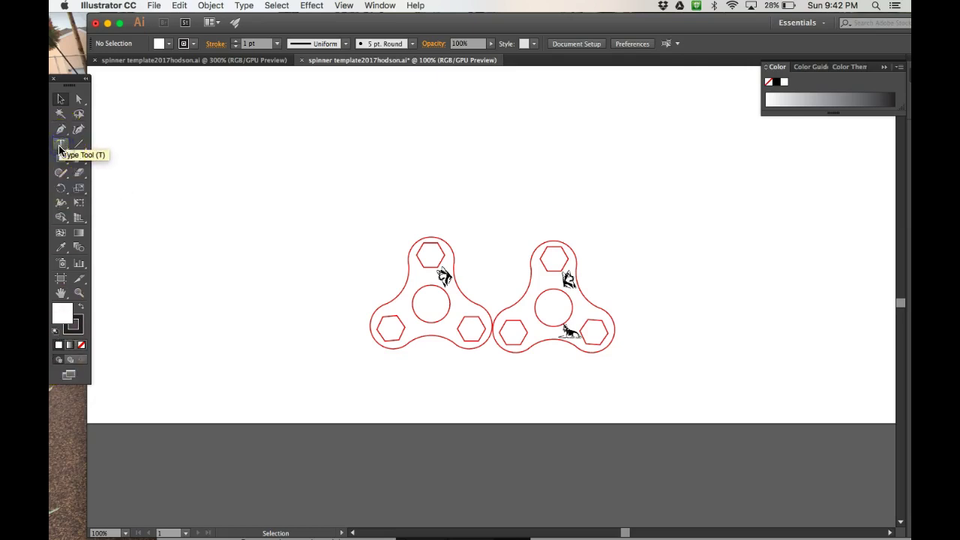
left_click(267, 189)
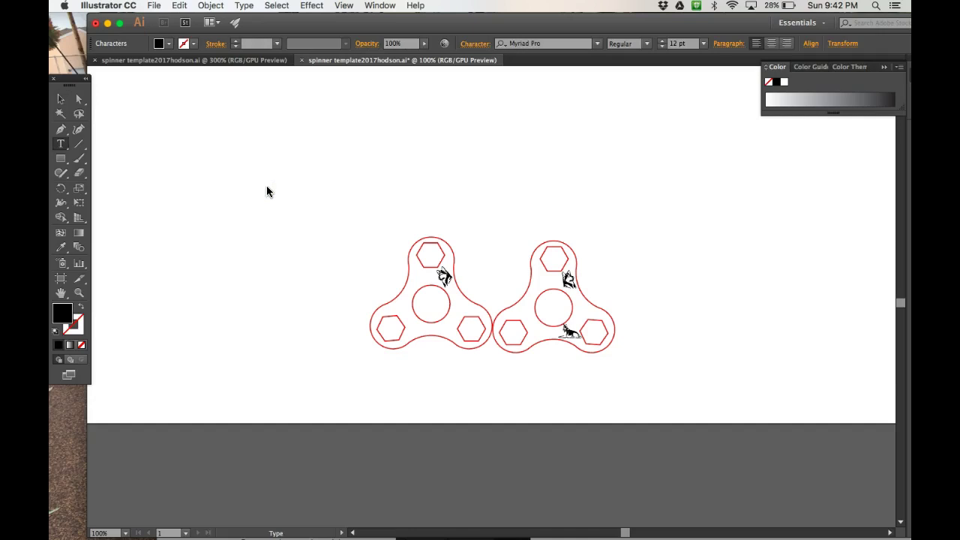
left_click(55, 79)
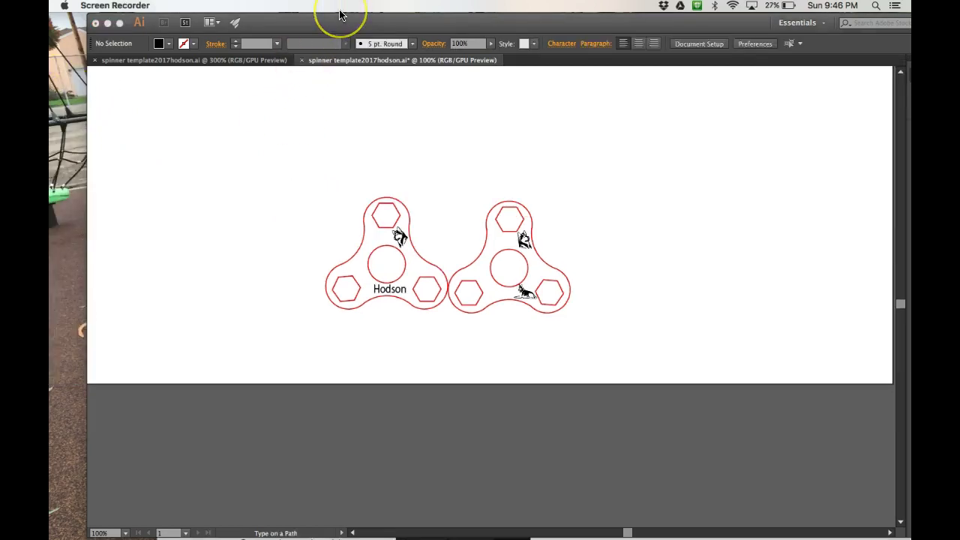
key("XF86AudioRaiseVolume")
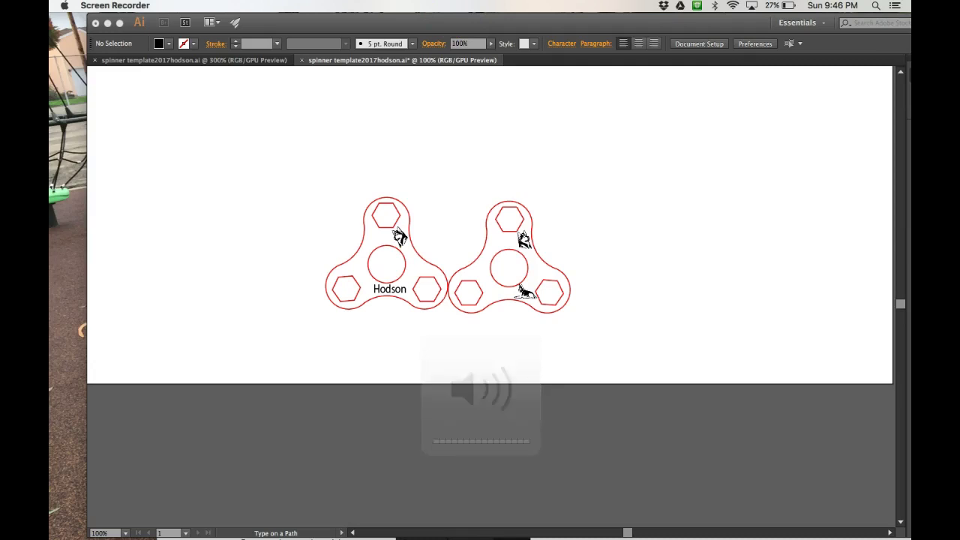
Step: Hide and then restore the default Tools panel through Window > Tools > Default
left_click(408, 37)
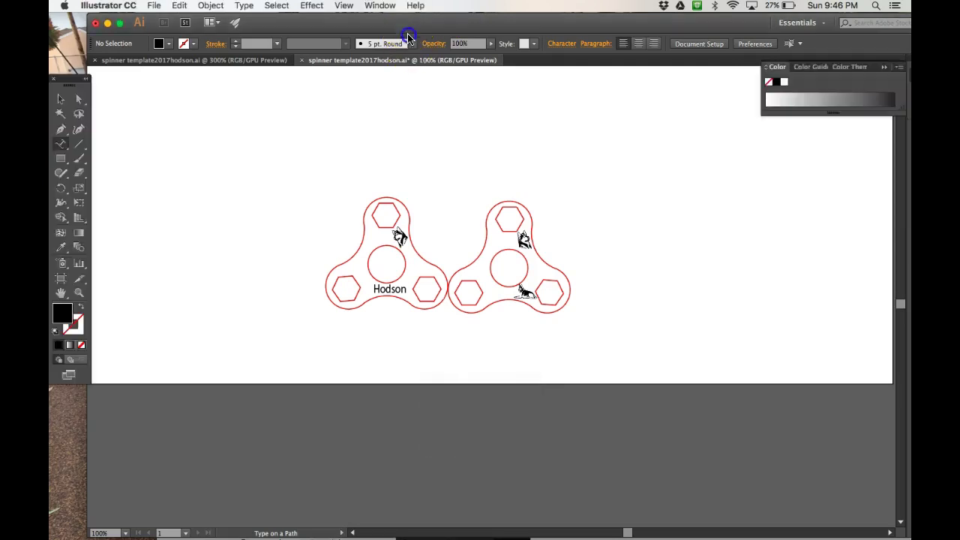
left_click(376, 6)
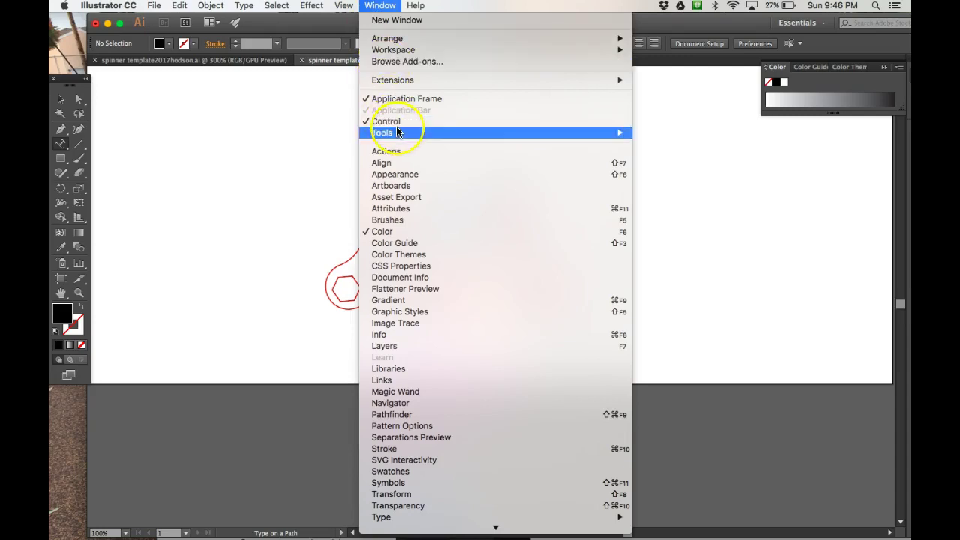
mouse_move(397, 133)
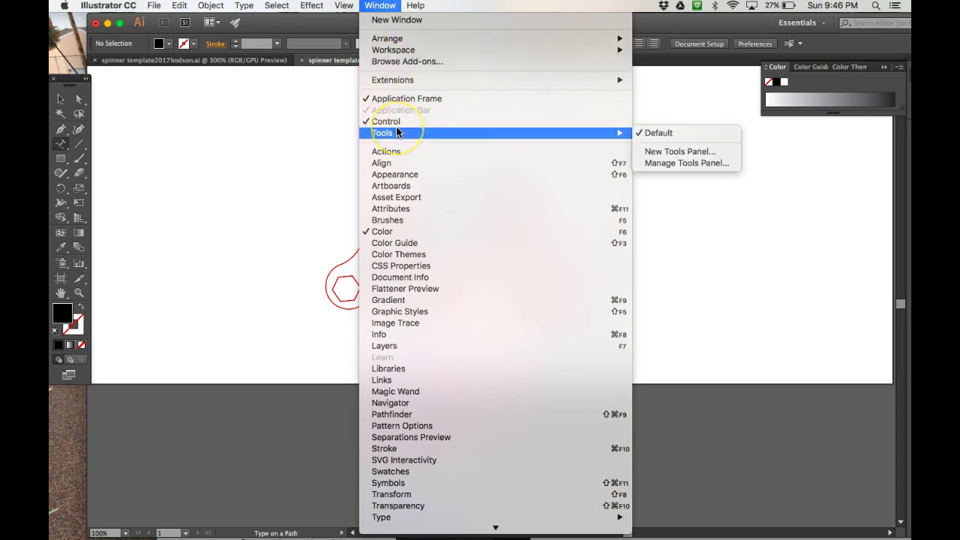
left_click(654, 133)
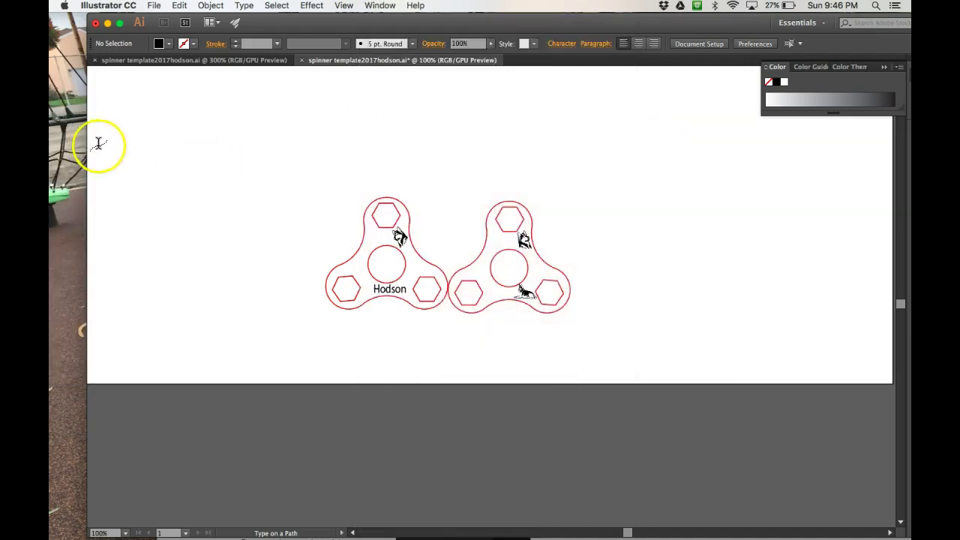
left_click(381, 6)
mouse_move(482, 133)
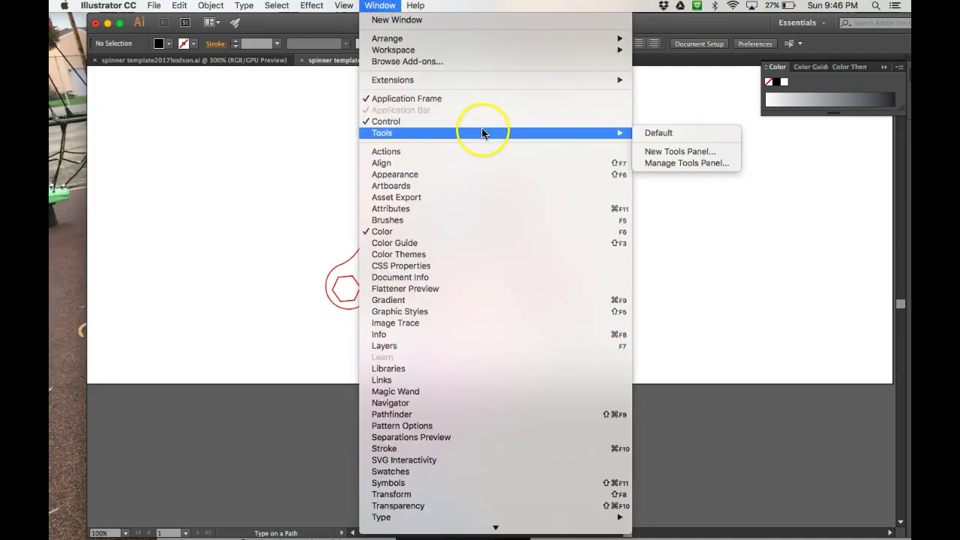
left_click(641, 134)
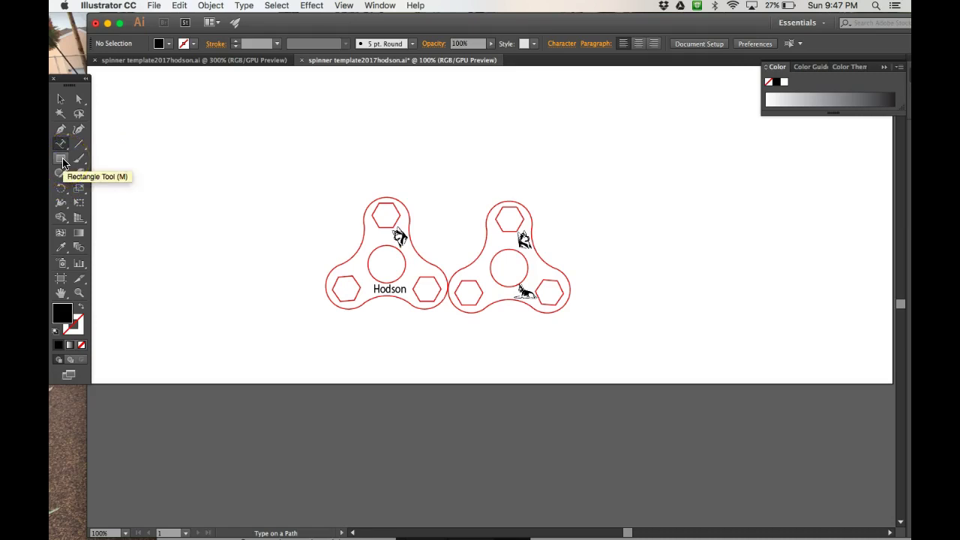
Step: Draw a 1.375 in circle left of the spinners and make it outline-only with no fill
left_click(63, 161)
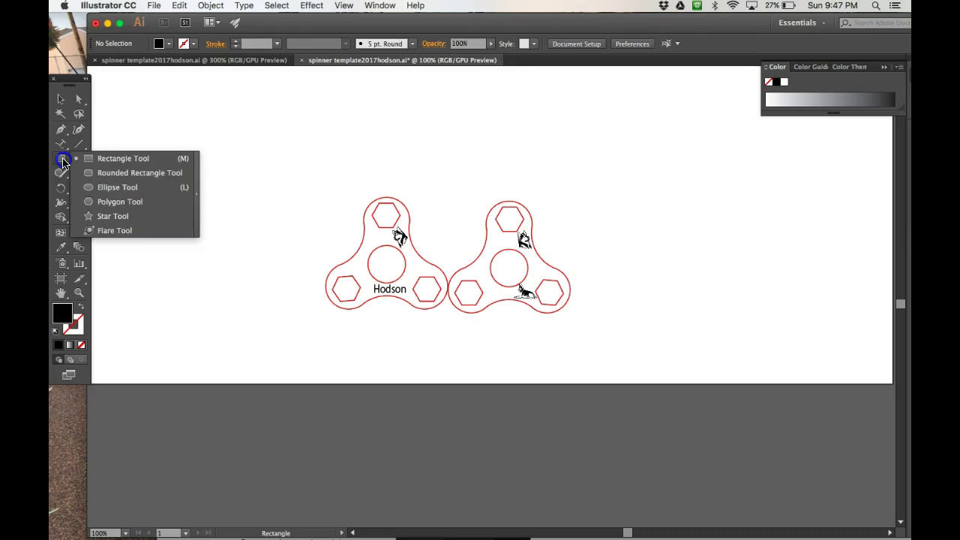
left_click(114, 193)
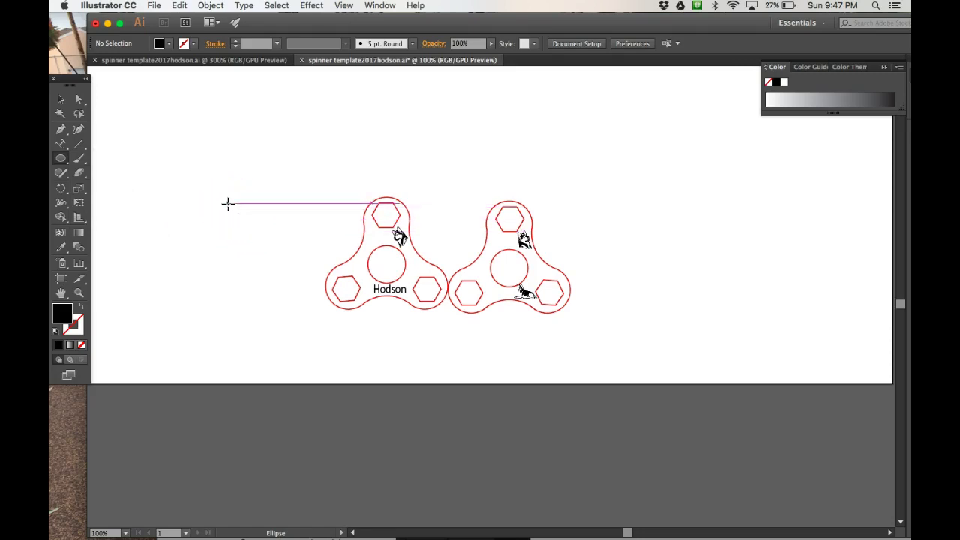
left_click(217, 186)
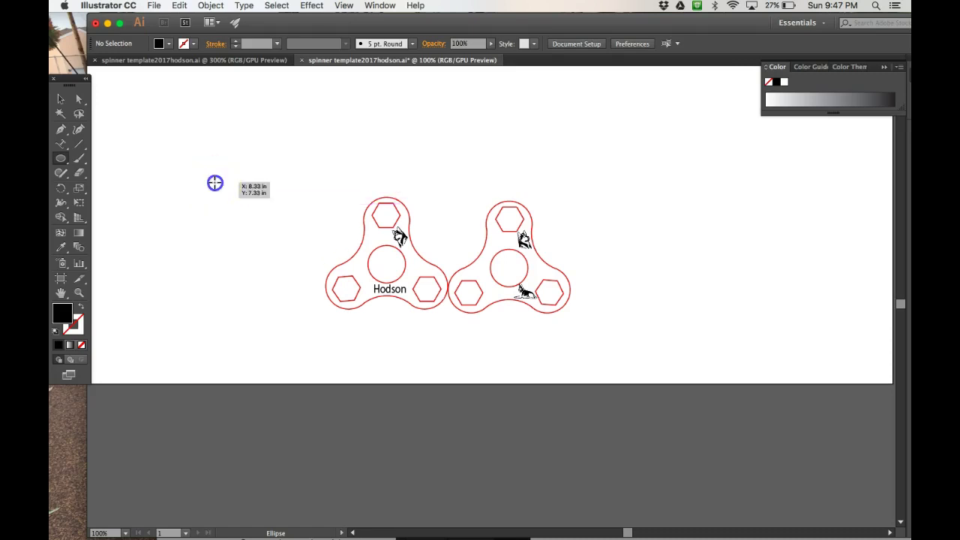
left_click_drag(215, 183, 270, 241)
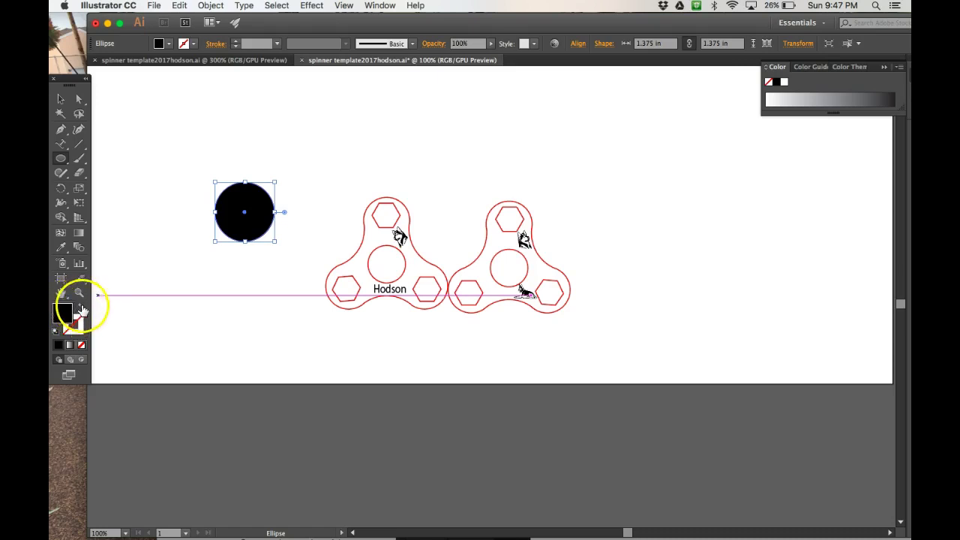
left_click(81, 308)
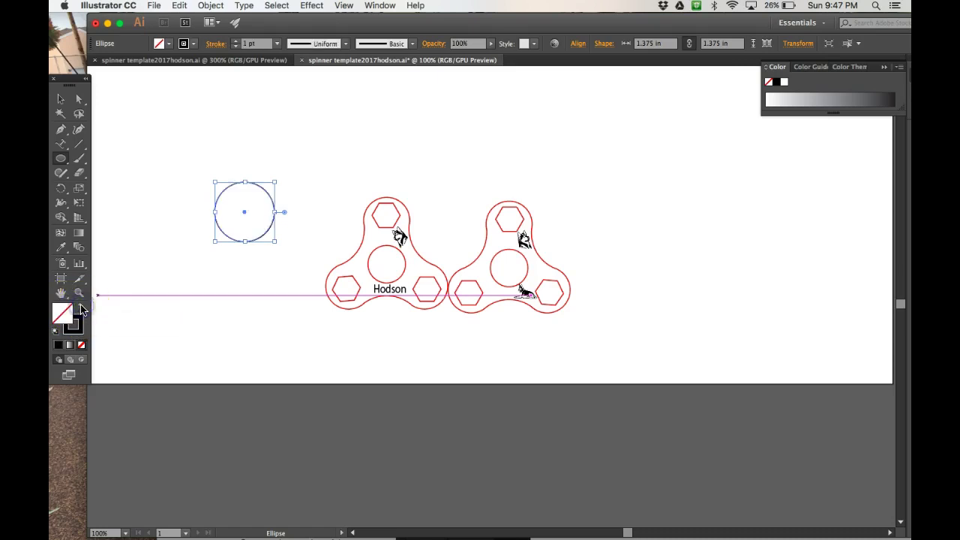
left_click(184, 244)
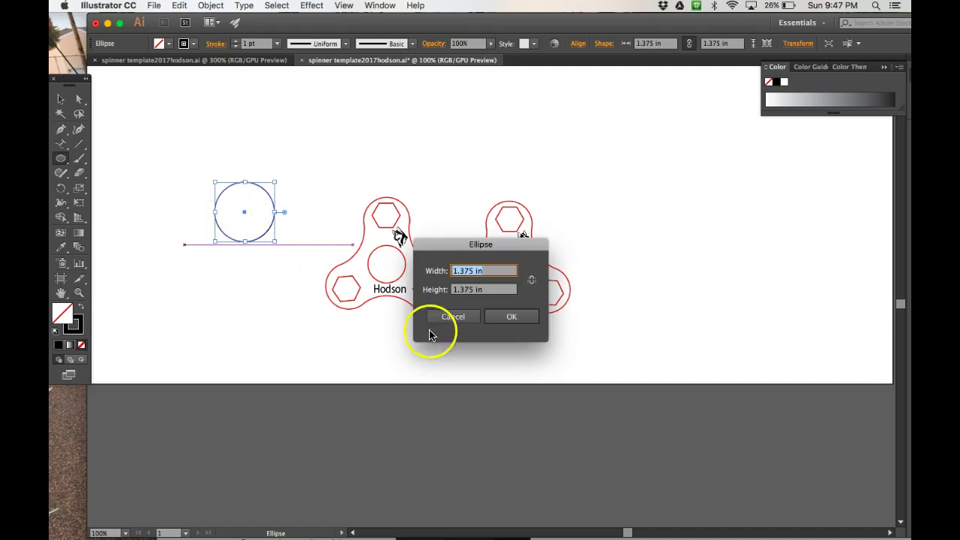
left_click(446, 318)
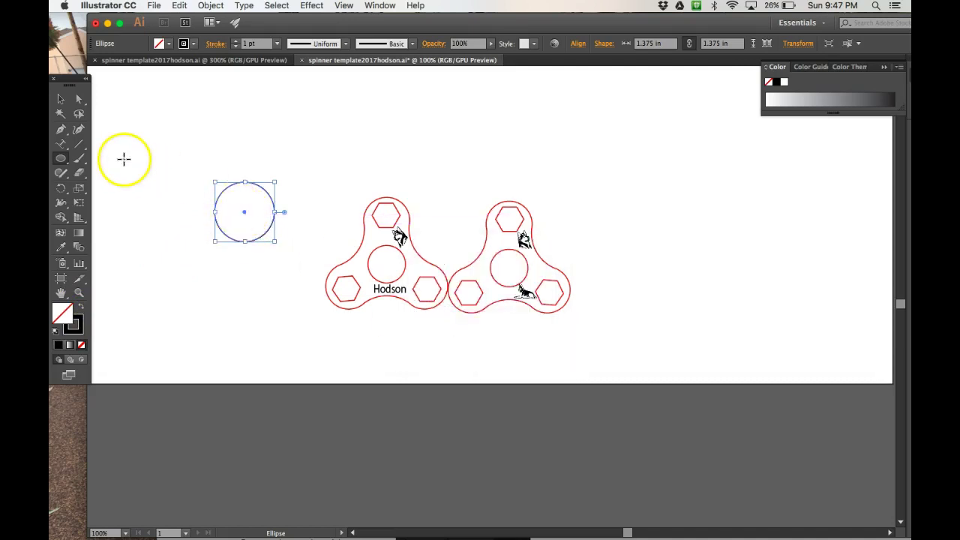
Step: Move the outline circle onto the right spinner
left_click(62, 99)
left_click(194, 192)
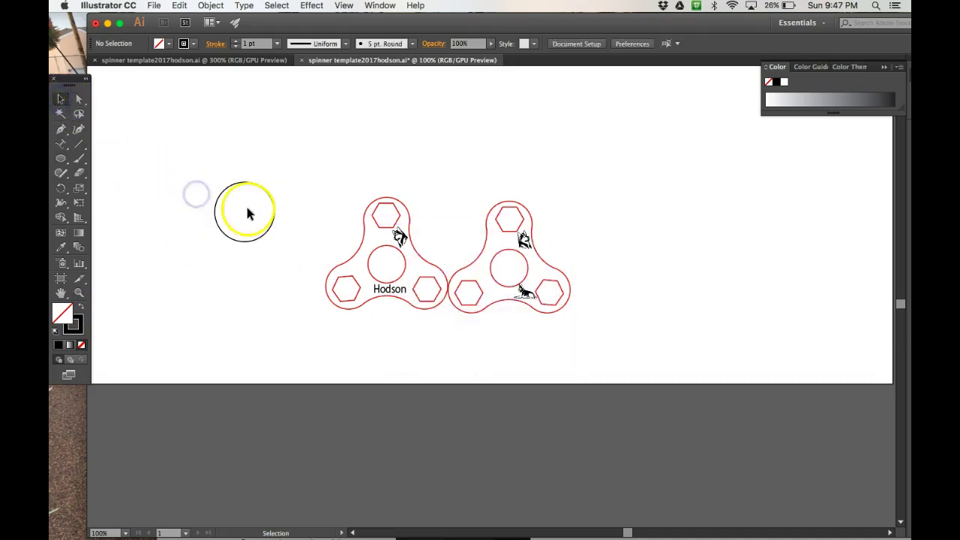
left_click(237, 186)
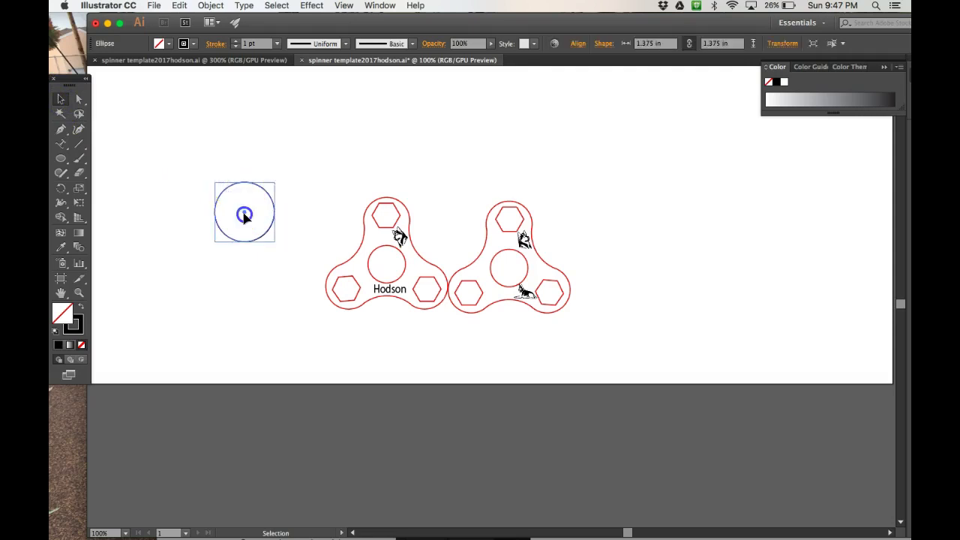
left_click_drag(253, 213, 509, 271)
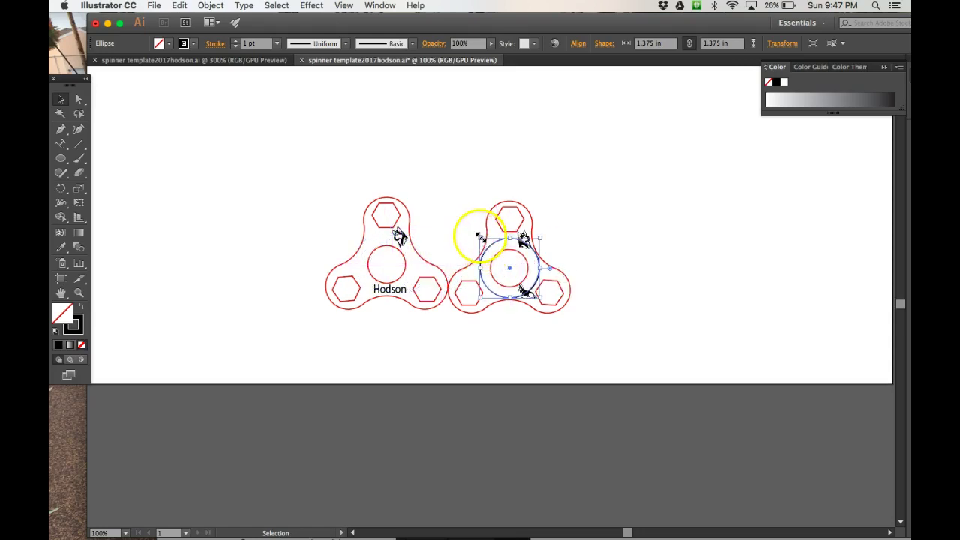
Step: Scale the circle to 0.9687 in and centre it over the right spinner's hub
left_click_drag(479, 236, 487, 248)
left_click(513, 276)
left_click_drag(513, 277, 490, 250)
left_click_drag(507, 270, 510, 269)
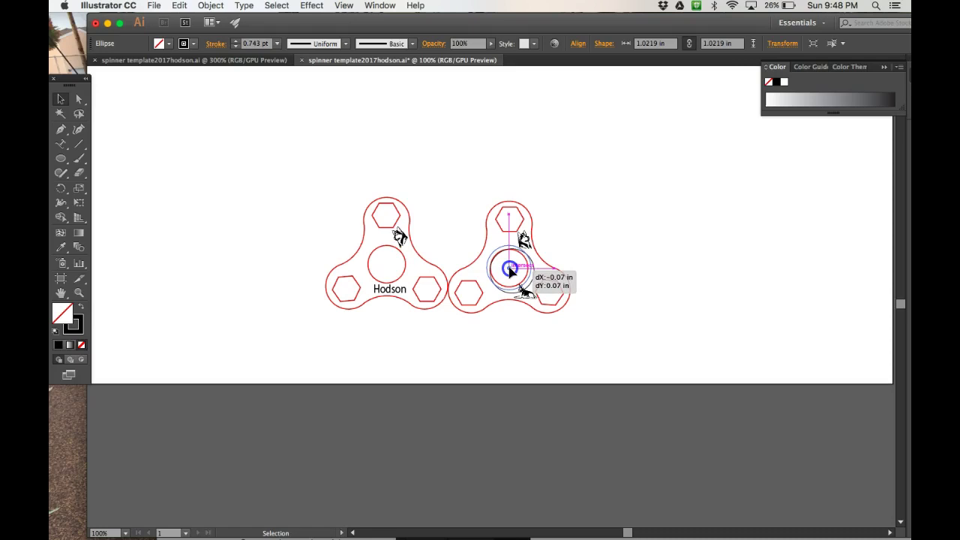
mouse_move(510, 270)
left_mouse_down()
mouse_move(488, 246)
mouse_move(509, 271)
left_mouse_up()
left_click(494, 254)
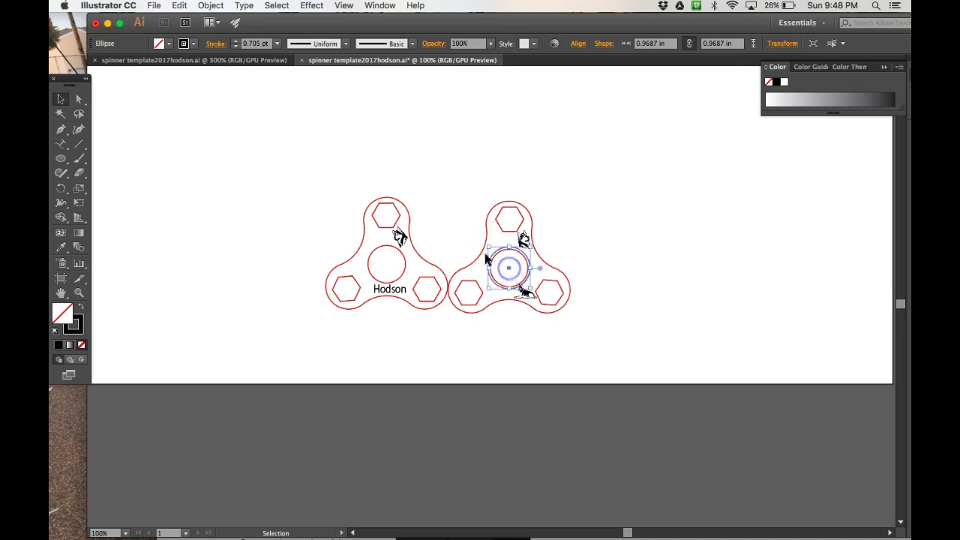
left_click(457, 229)
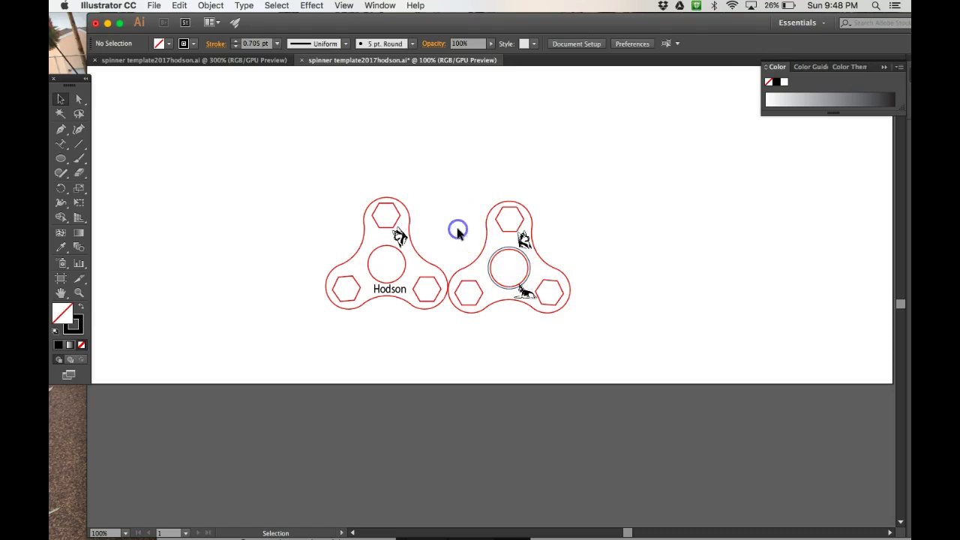
left_click(507, 252)
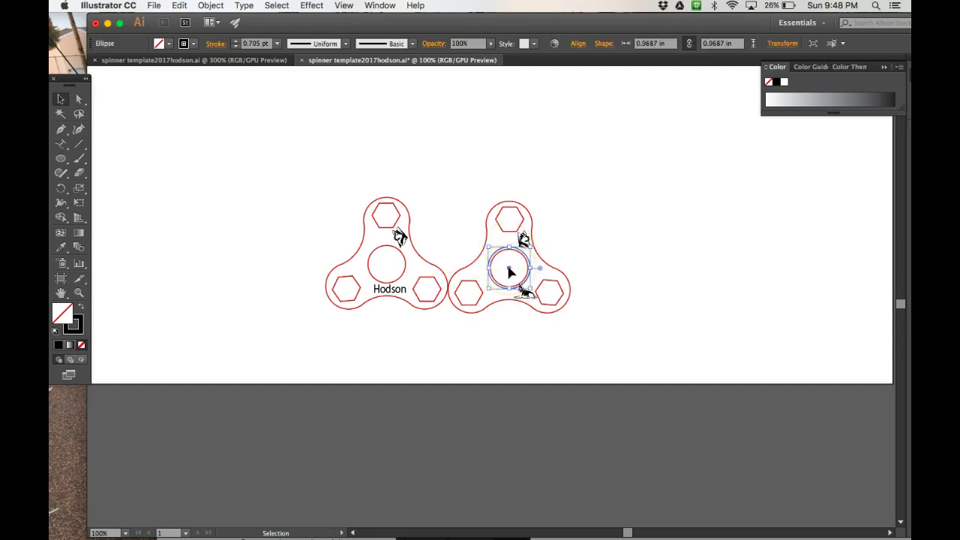
Step: Alt-drag a copy of the centre circle out beside the spinners
left_click_drag(509, 269, 615, 215)
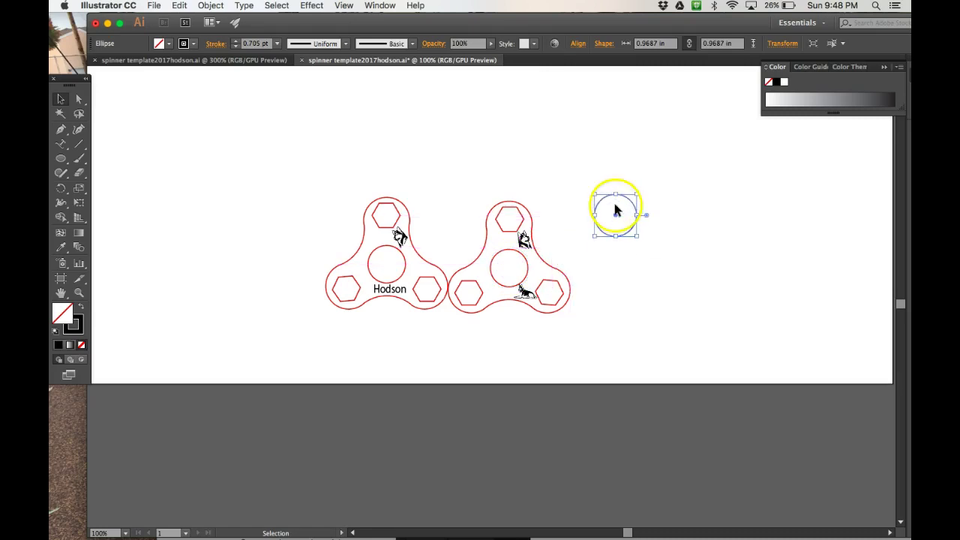
left_click(597, 169)
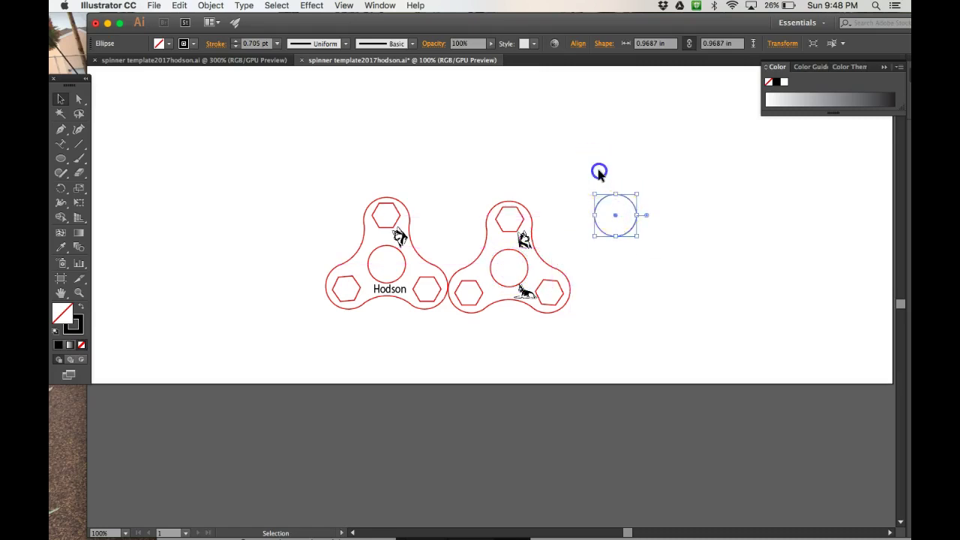
left_click(600, 213)
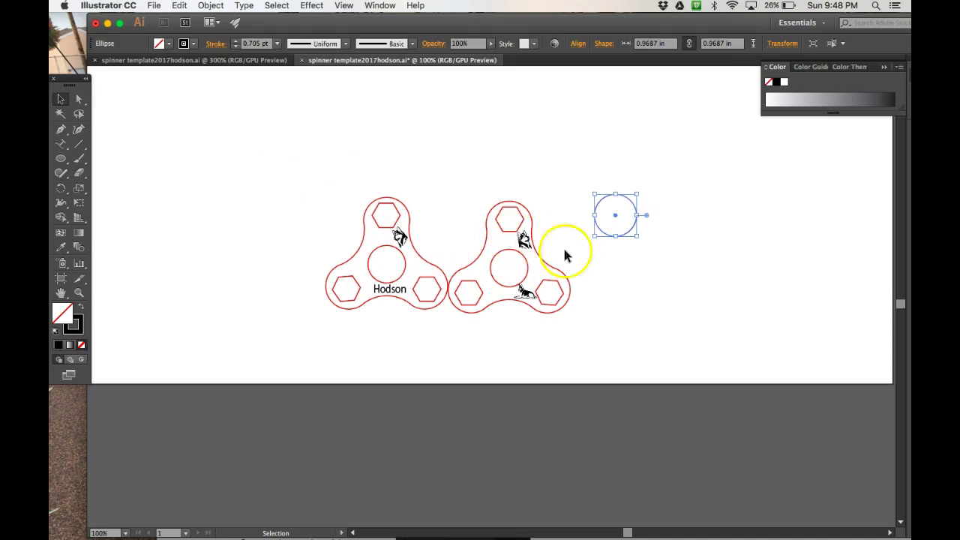
left_click(596, 176)
left_click(613, 197)
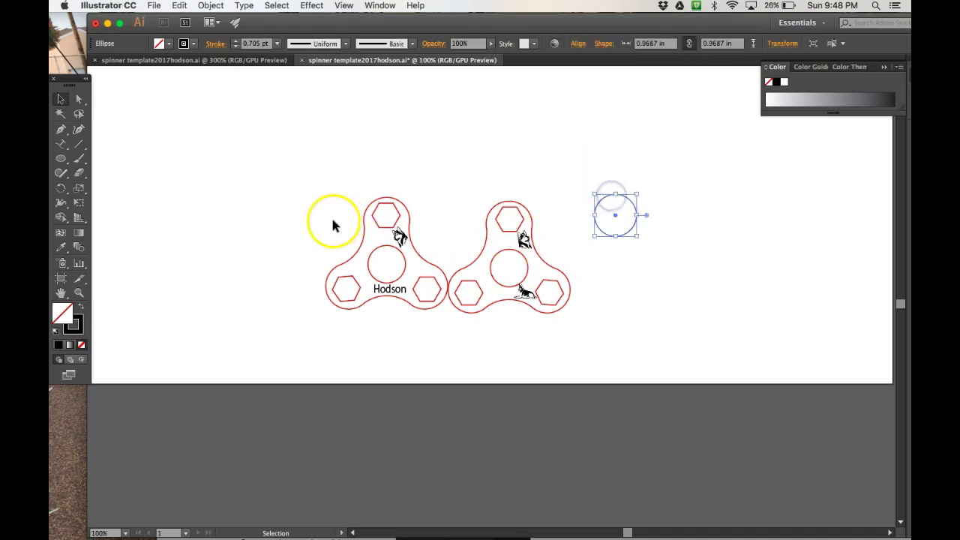
Step: Set the loose circle's stroke colour to near-white f9f9f9
double_click(78, 321)
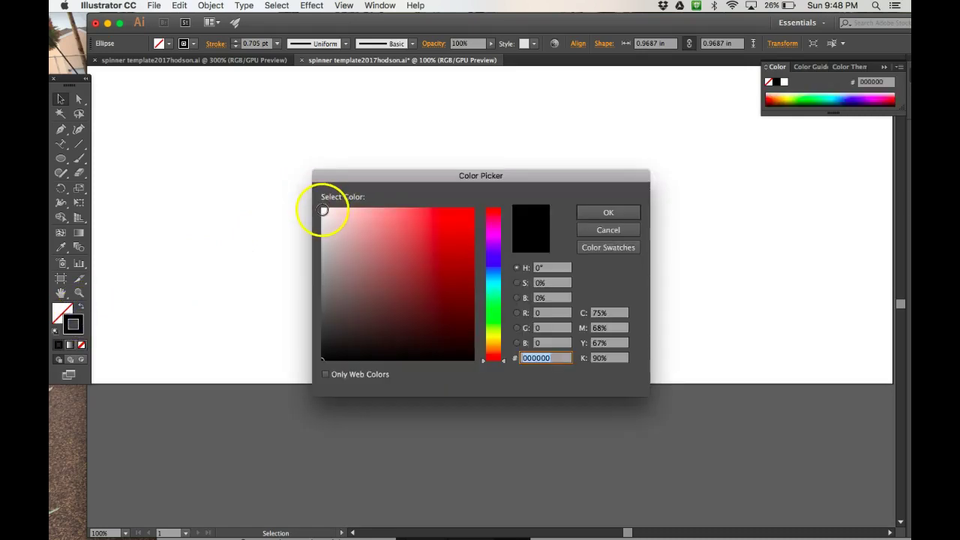
left_click(323, 210)
left_click(604, 213)
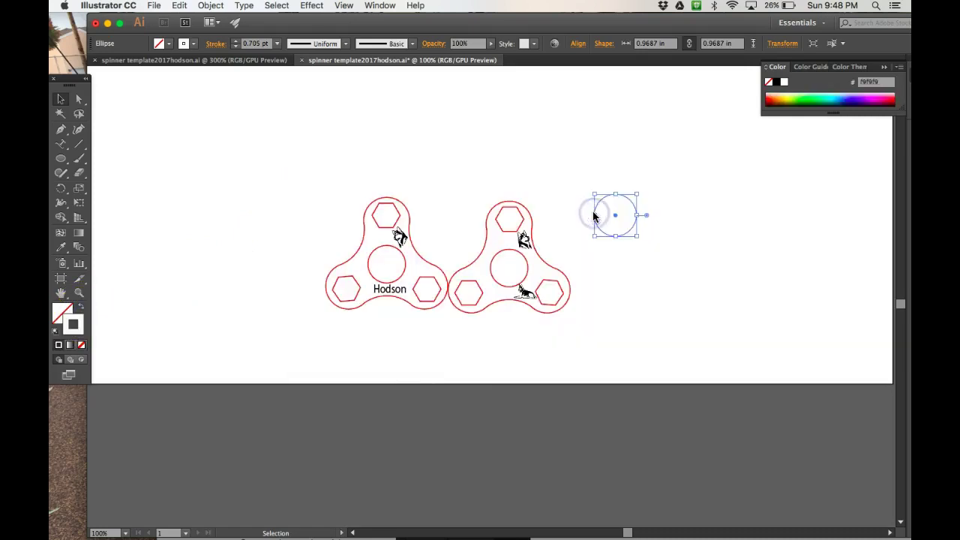
left_click(612, 150)
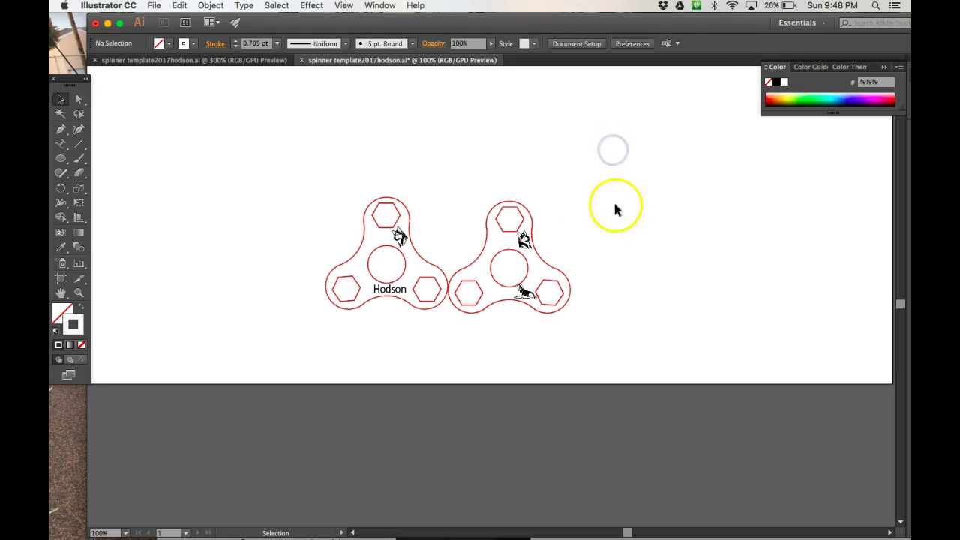
left_click(613, 194)
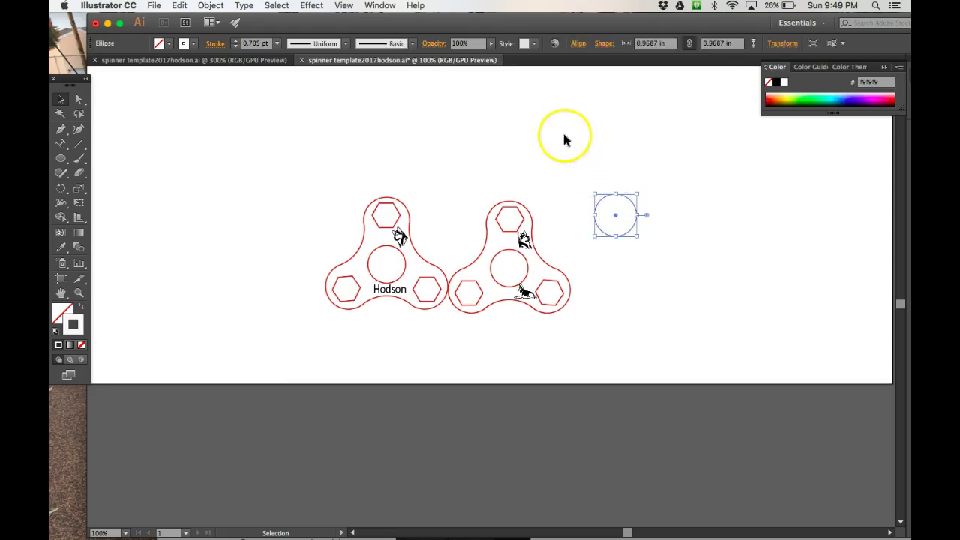
Step: Type 'Central Middle School' along the loose circle's outline with the Type on a Path Tool
left_click(60, 146)
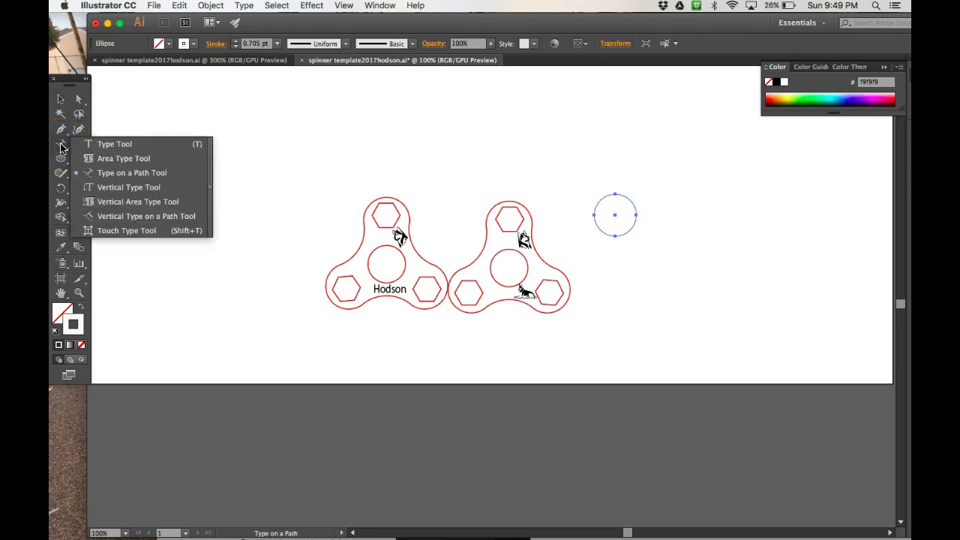
left_click_drag(61, 146, 126, 174)
mouse_move(302, 172)
left_mouse_down()
mouse_move(278, 158)
mouse_move(514, 155)
mouse_move(610, 182)
mouse_move(615, 194)
left_mouse_up()
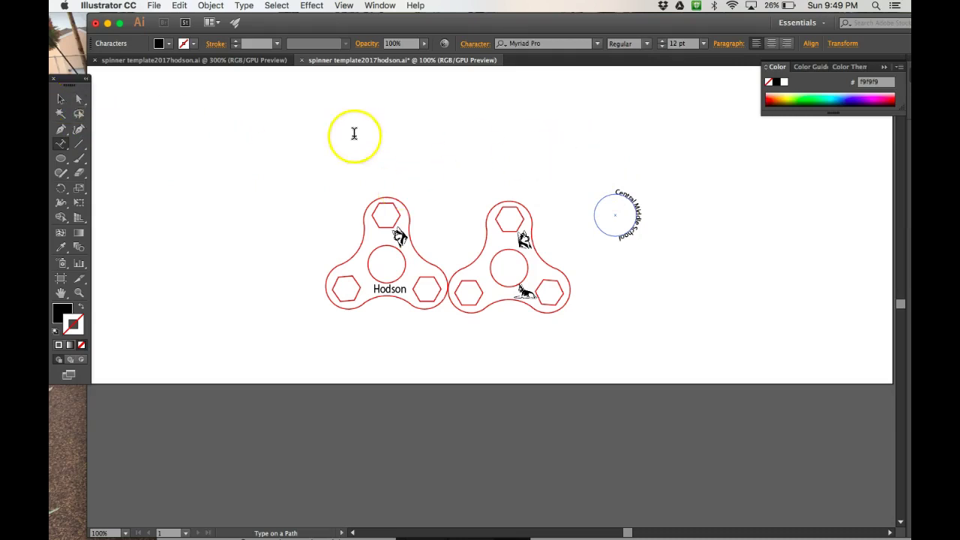
Step: Move the curved text into the right spinner's centre and slide it around the hole's left side
left_click(61, 99)
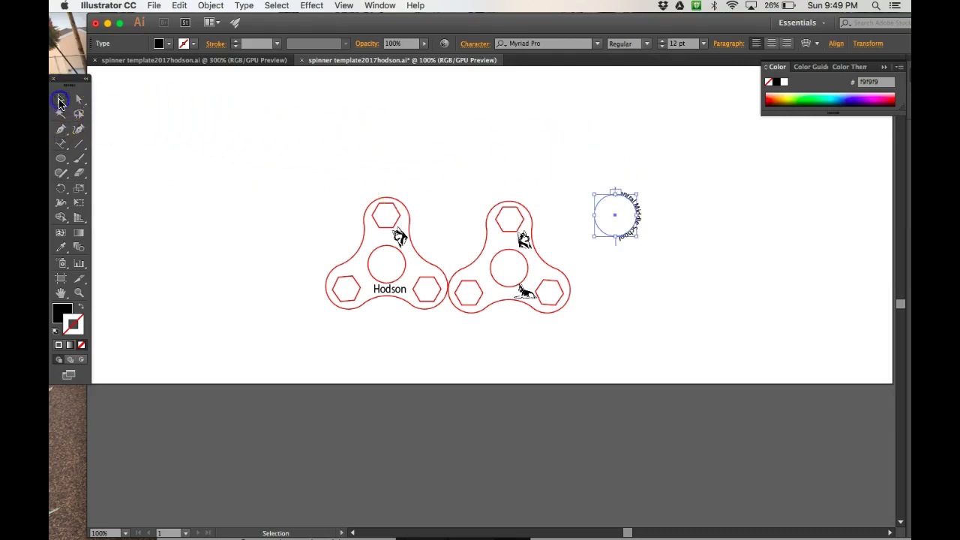
left_click(566, 156)
left_click_drag(638, 215, 482, 244)
left_click(542, 267)
left_click(481, 242)
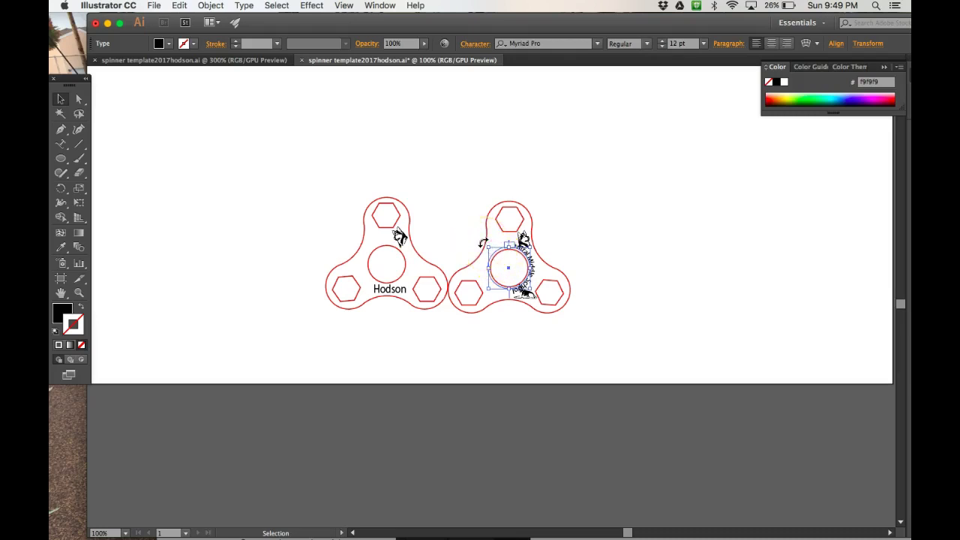
left_click_drag(483, 243, 520, 288)
left_click(597, 225)
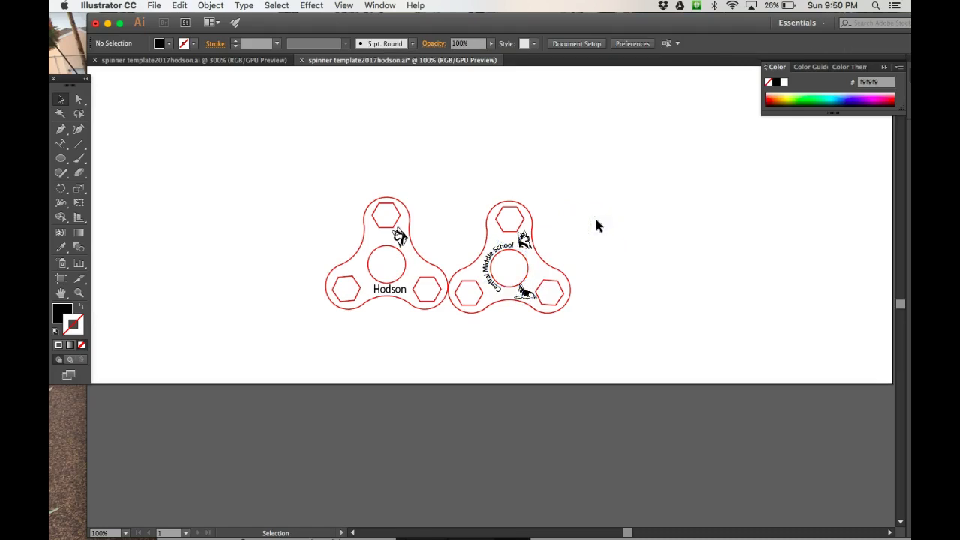
Step: Shift the dog logo toward the lower hexagon and undo the stray right-spinner group move
left_click_drag(524, 238, 526, 303)
left_click(245, 228)
left_click_drag(482, 251, 492, 247)
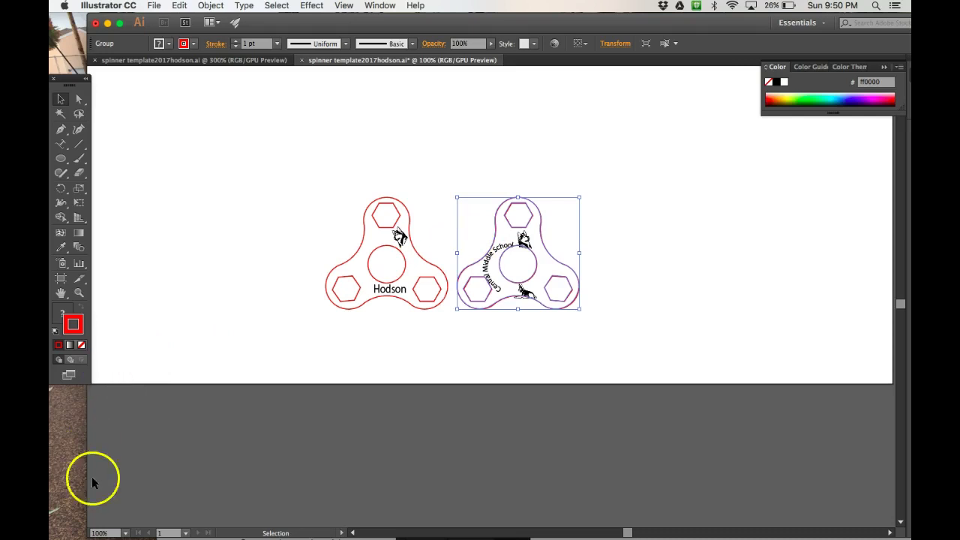
left_click(80, 516)
left_click(535, 246)
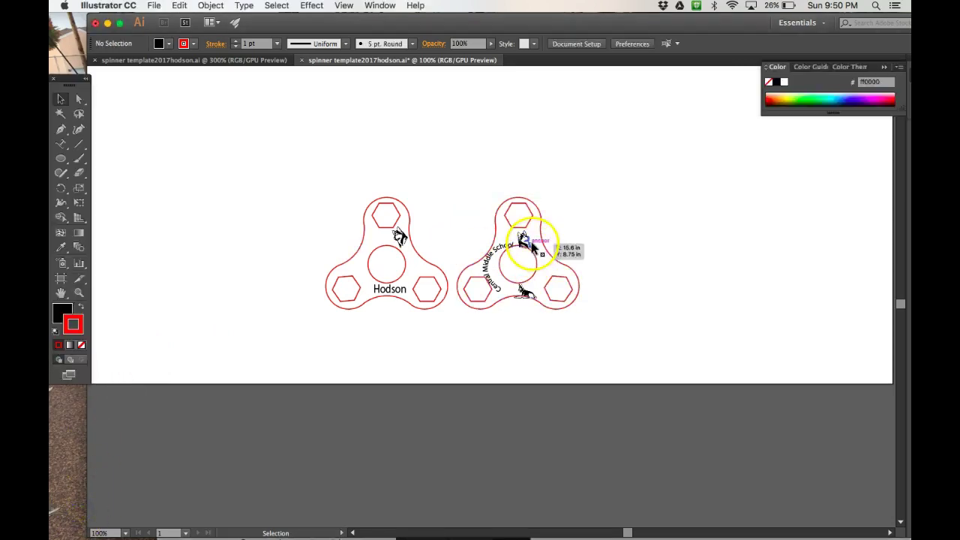
left_click(614, 212)
key("ctrl+z")
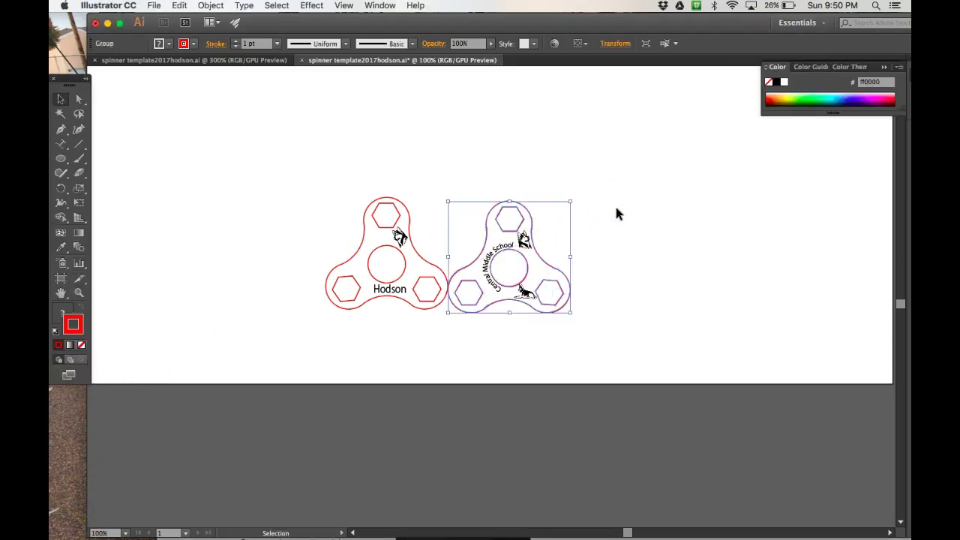
key("ctrl+z")
left_click(734, 166)
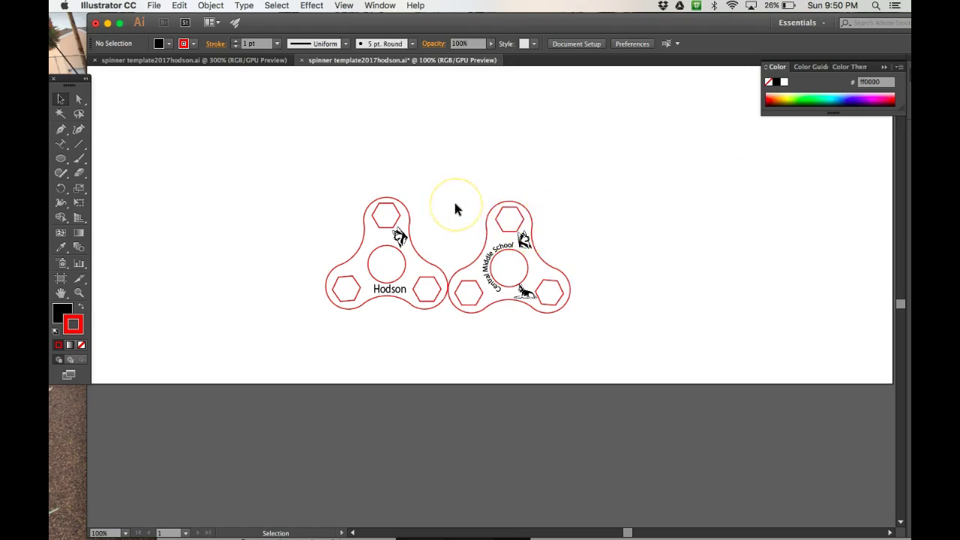
left_click(388, 199)
left_click_drag(335, 217, 576, 283)
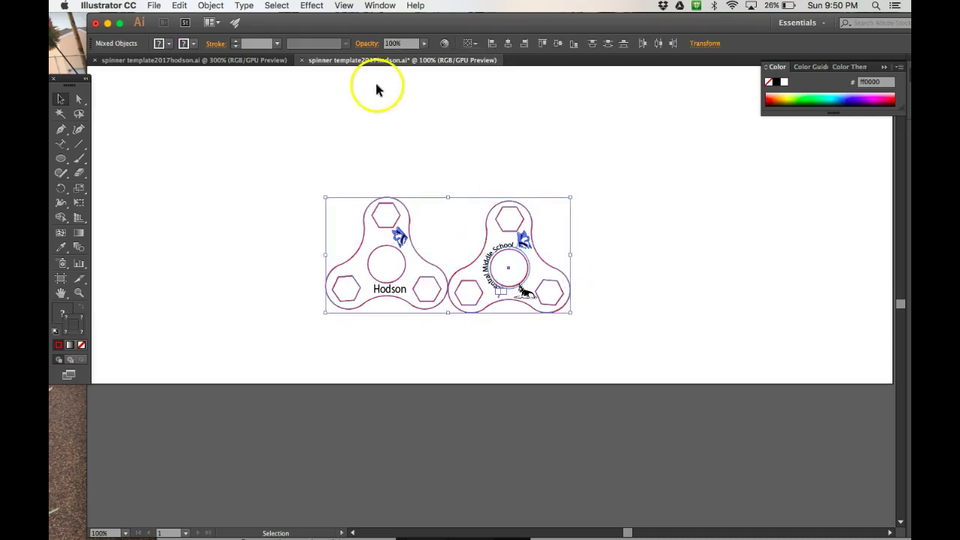
left_click(336, 182)
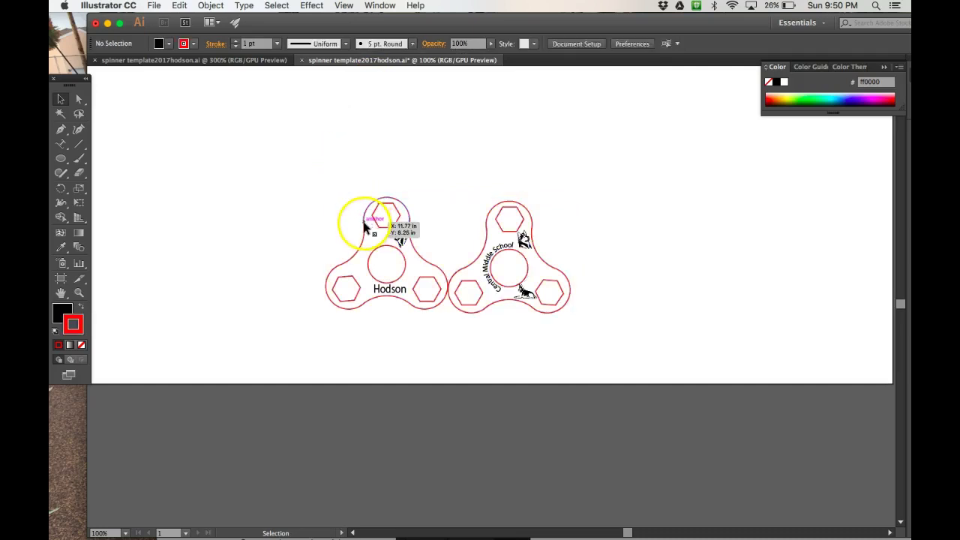
left_click(366, 220)
left_click(260, 43)
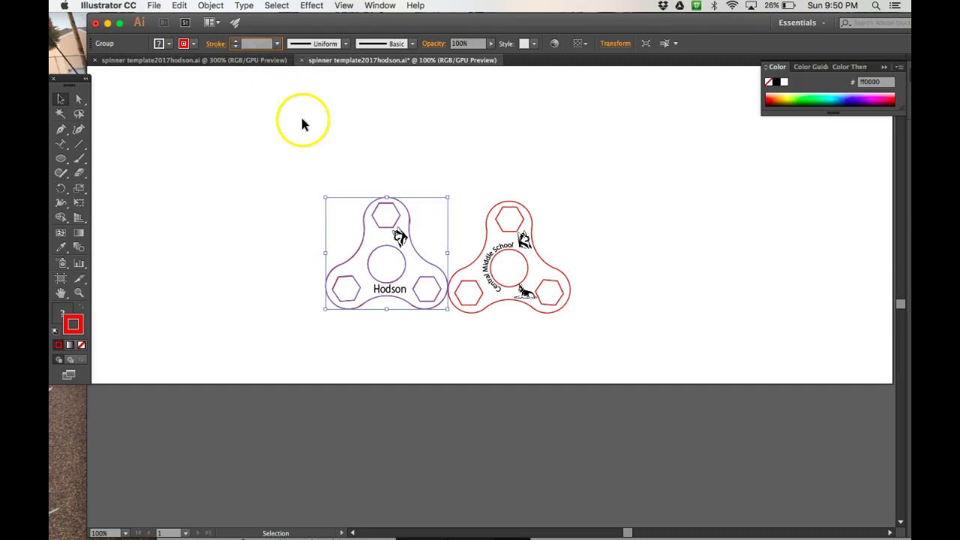
left_click(292, 217)
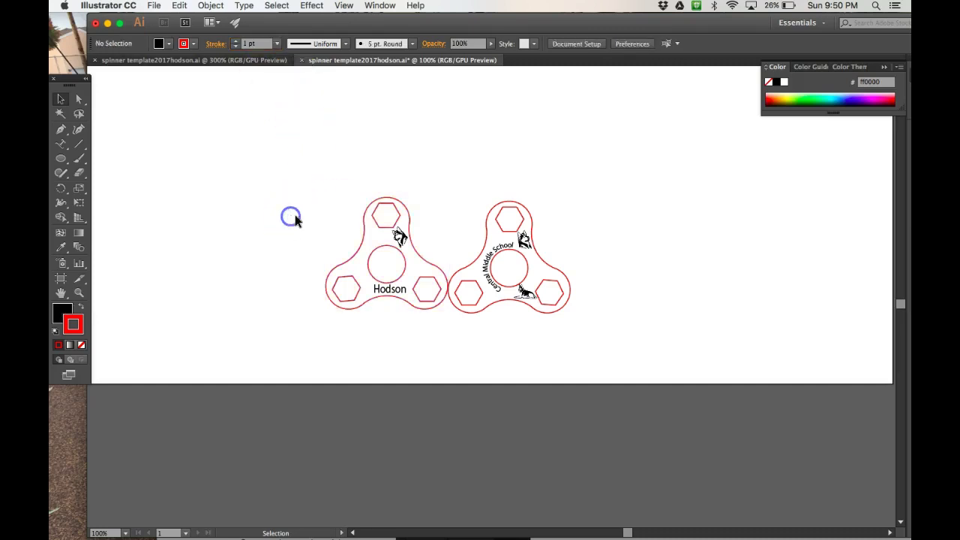
left_click(370, 265)
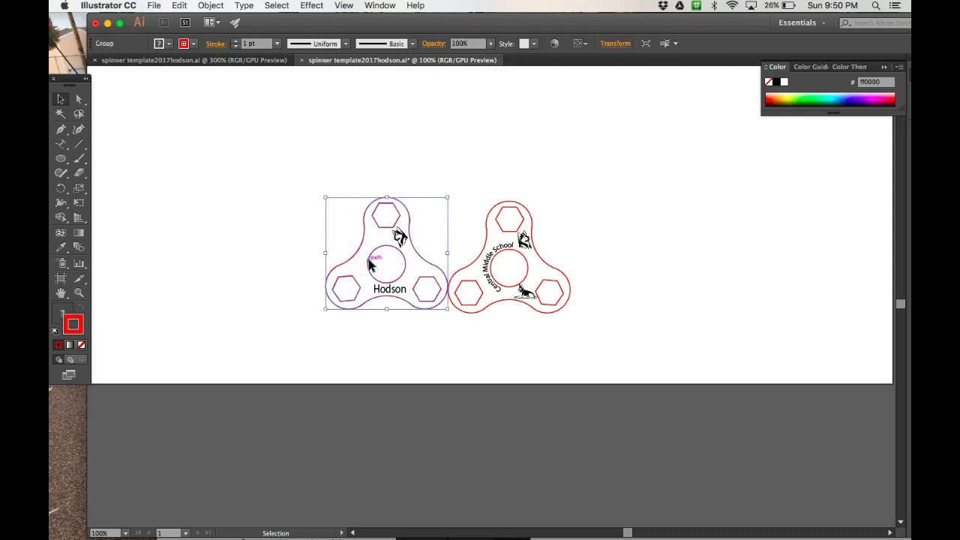
left_click(79, 99)
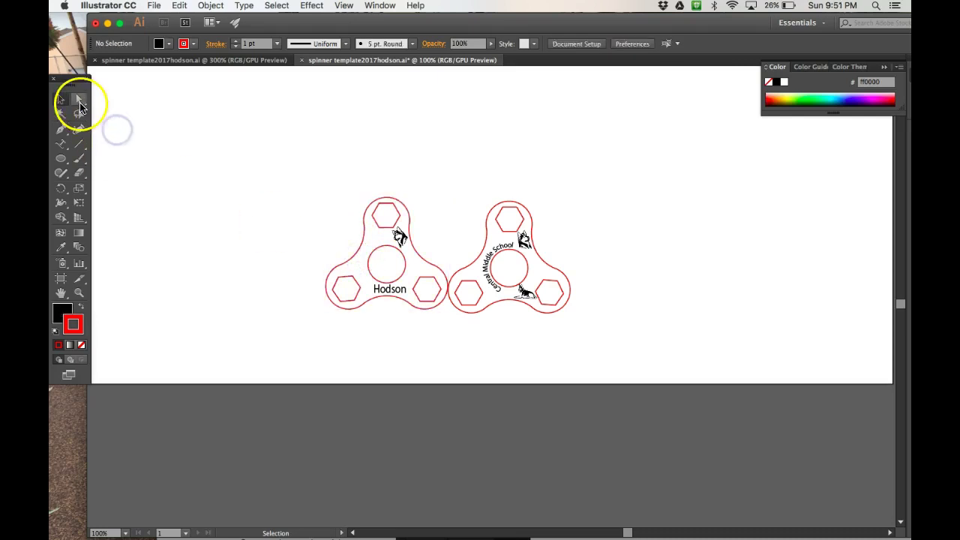
left_click(304, 236)
left_click(382, 249)
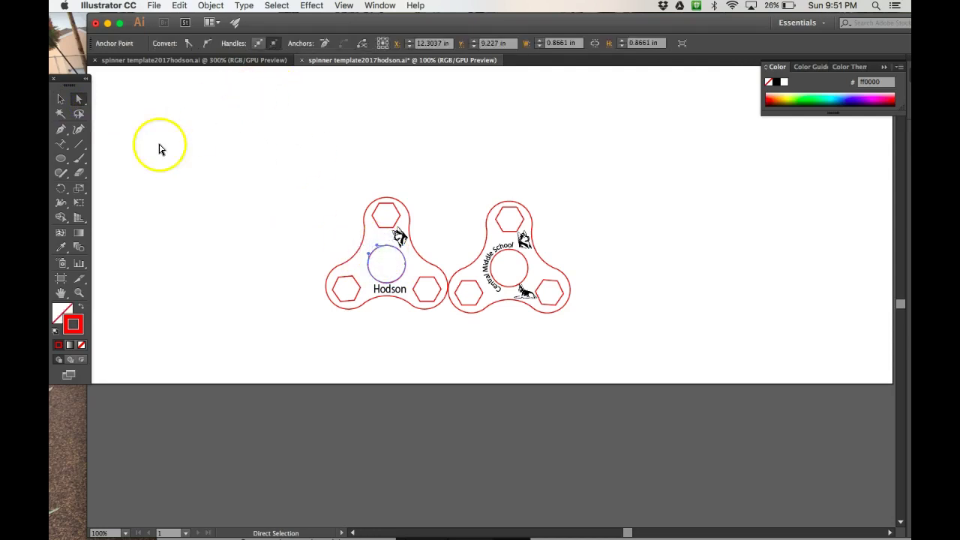
left_click(197, 169)
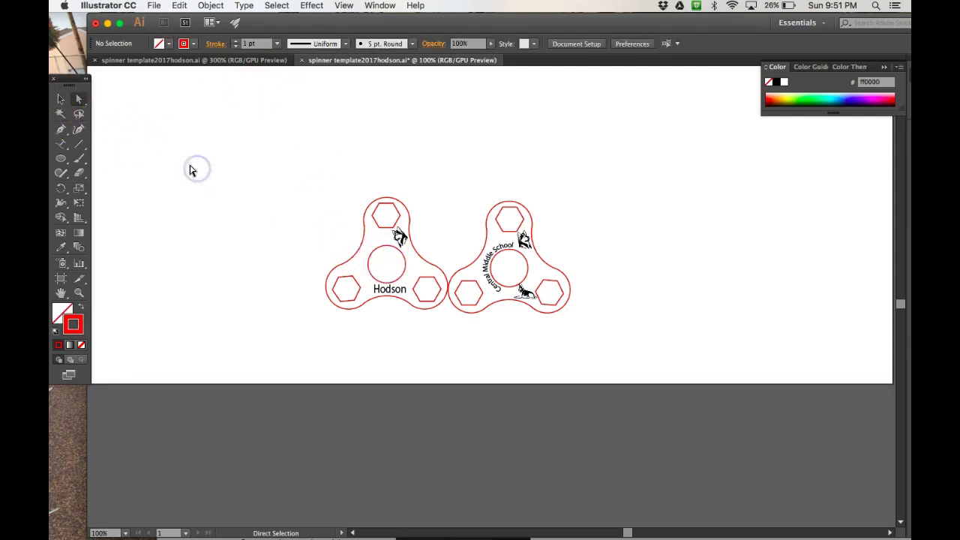
left_click(131, 147)
left_click(59, 100)
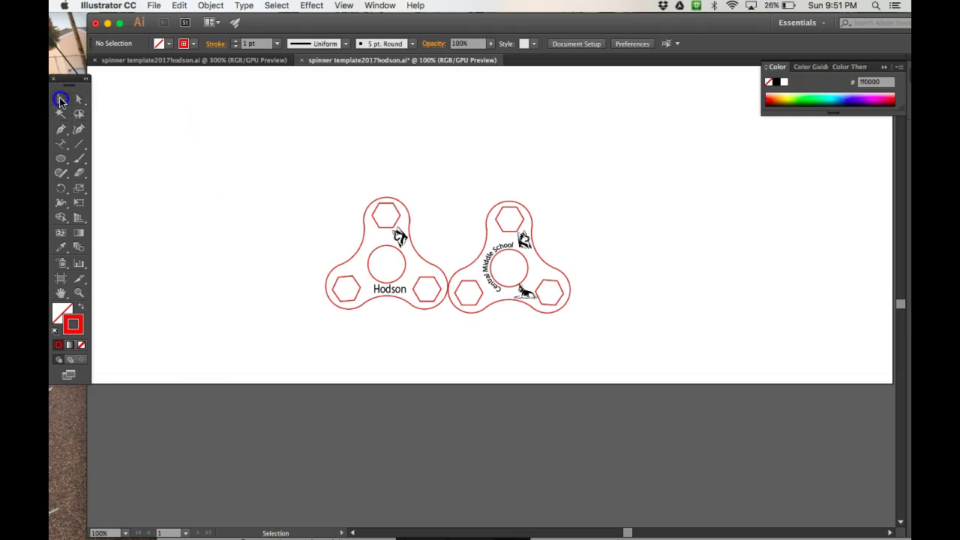
left_click(225, 123)
Step: Give both spinner outlines a 0.001 pt stroke weight and check the fine lines
left_click_drag(321, 210, 594, 324)
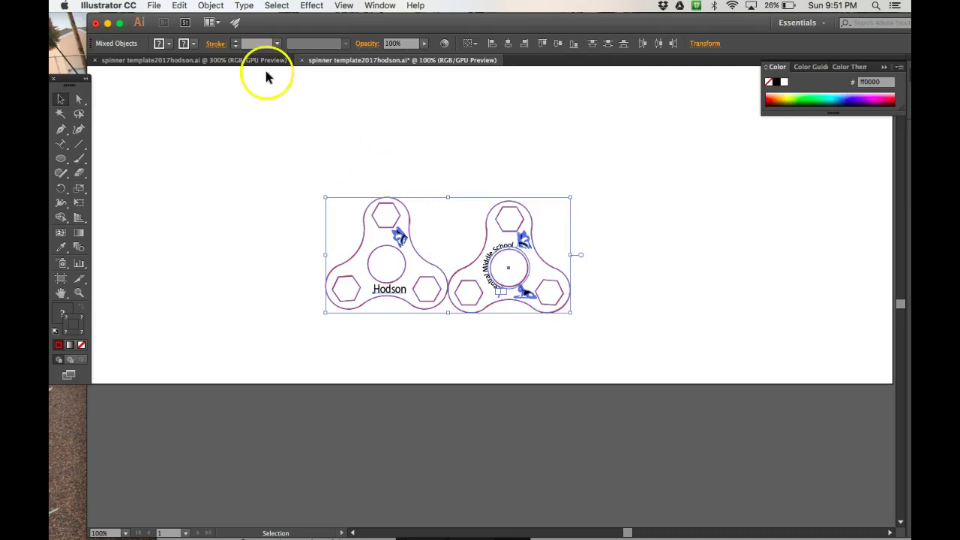
left_click(254, 45)
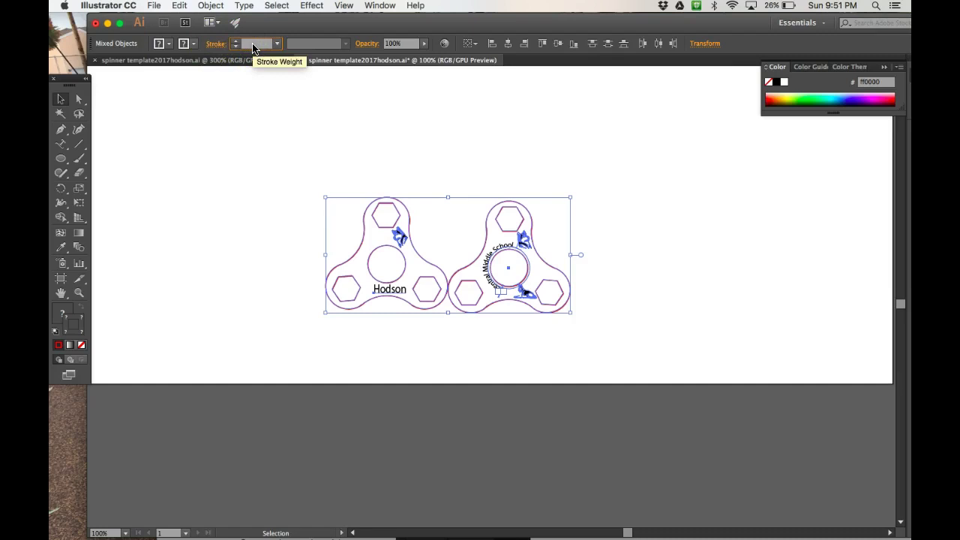
left_click(254, 45)
key("Return")
left_click(265, 125)
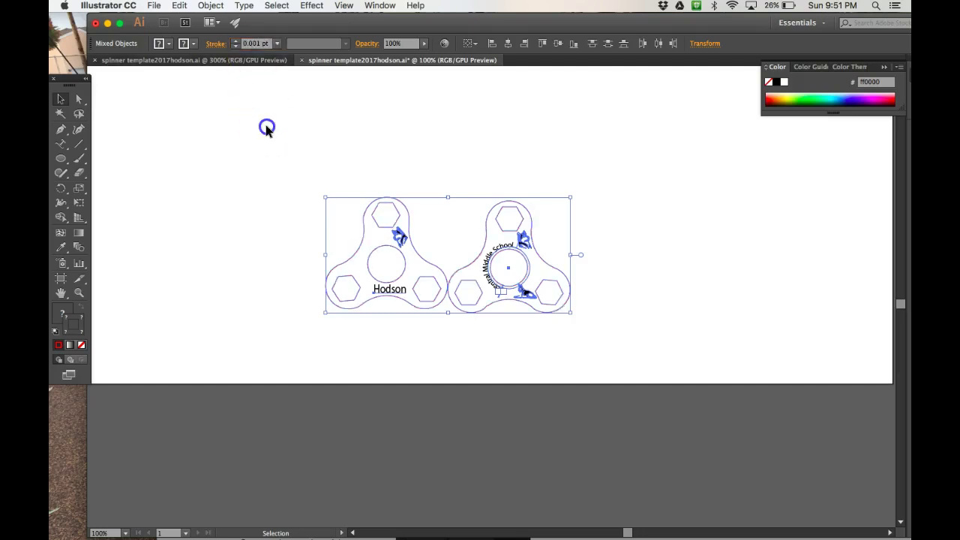
left_click(324, 185)
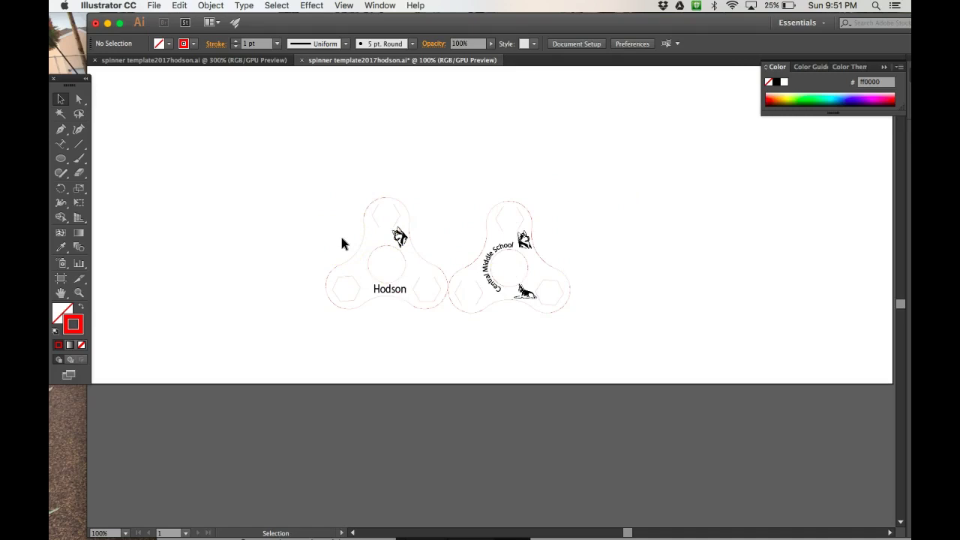
left_click(359, 249)
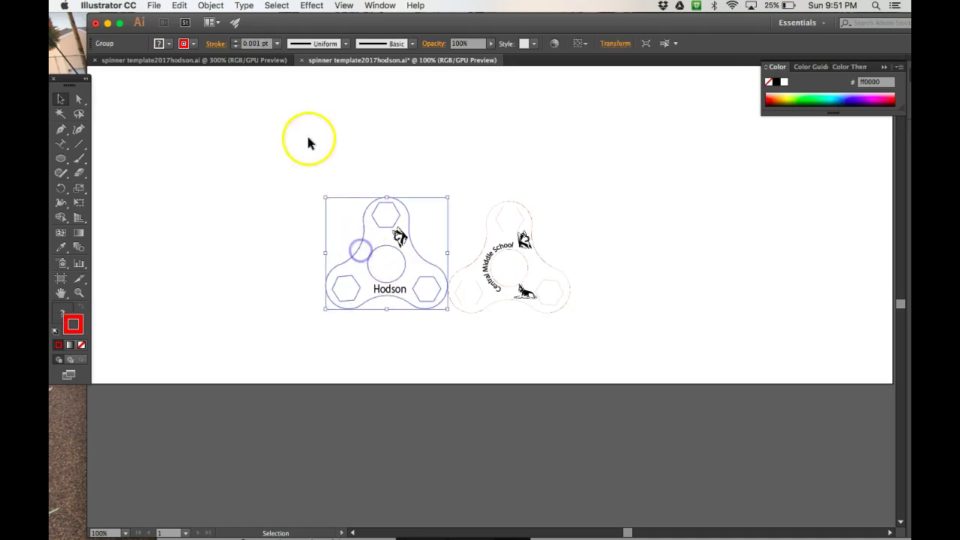
left_click(274, 223)
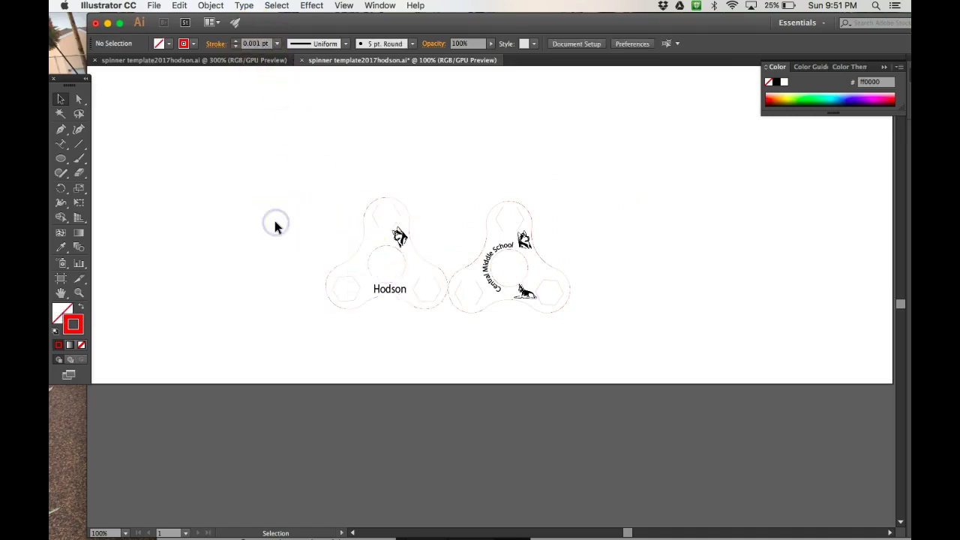
Step: Save the document to the Desktop as 'spinner jackson.ai' with default Illustrator options
left_click(154, 6)
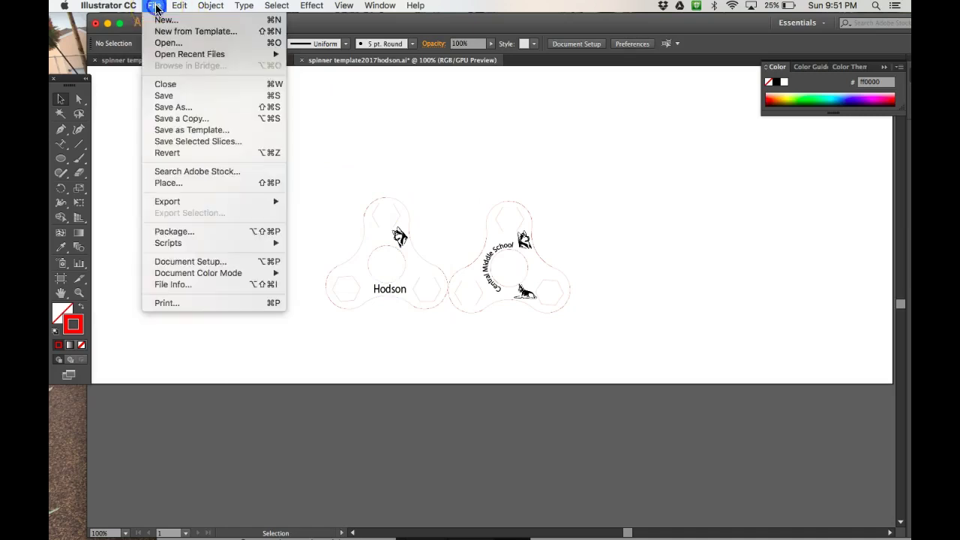
left_click(170, 110)
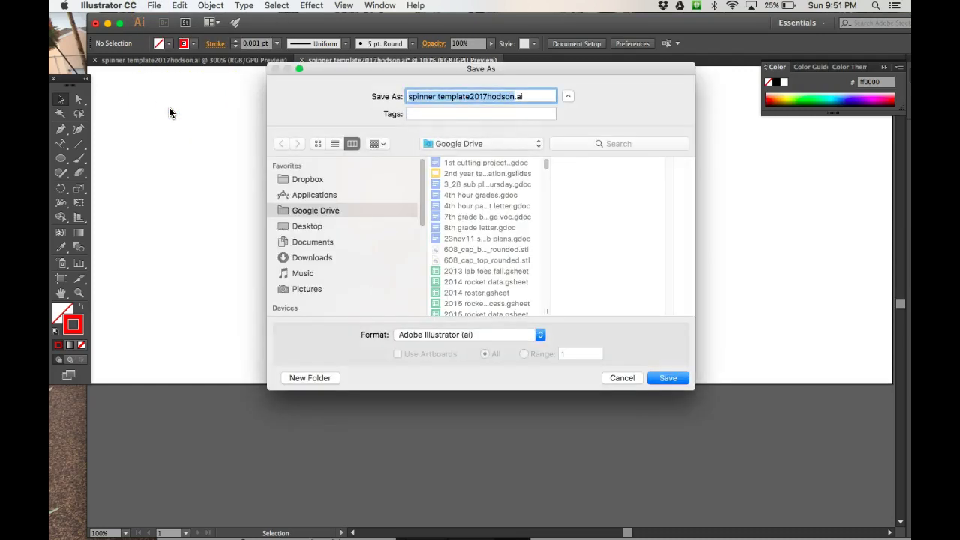
left_click(317, 229)
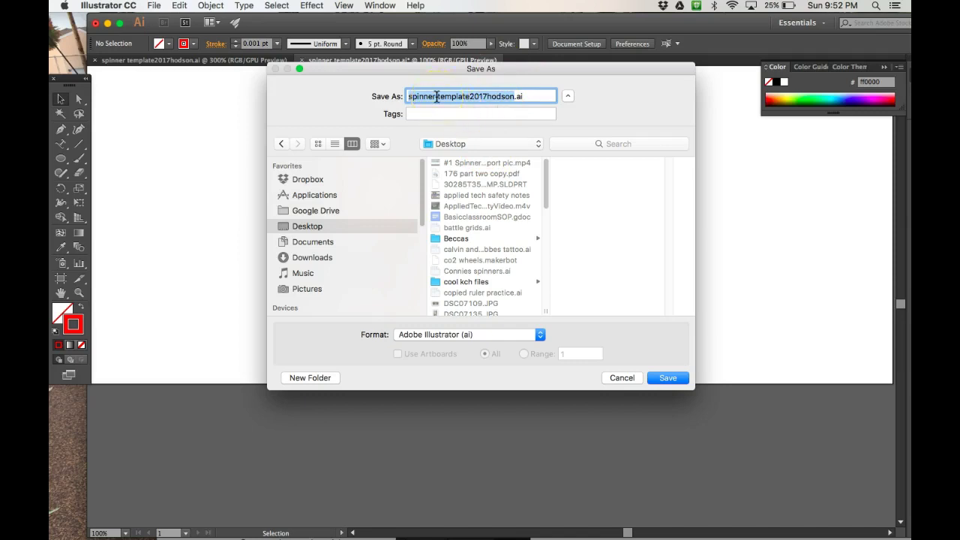
left_click_drag(437, 97, 512, 99)
key("BackSpace")
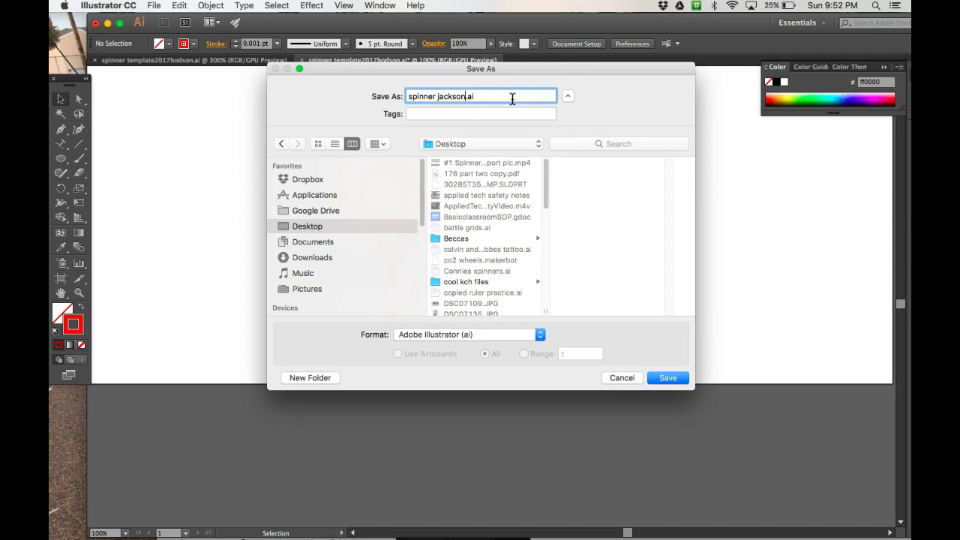
left_click(352, 232)
left_click(667, 378)
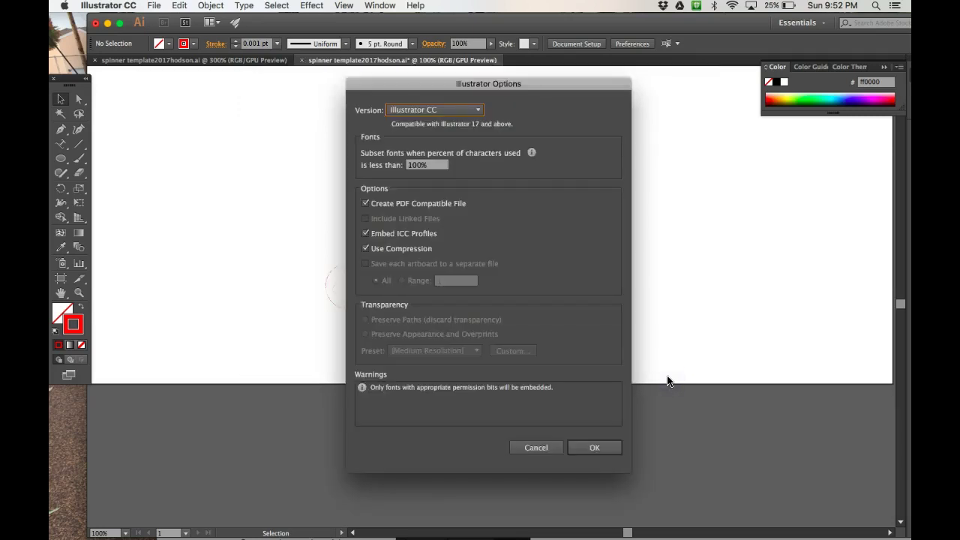
left_click(597, 449)
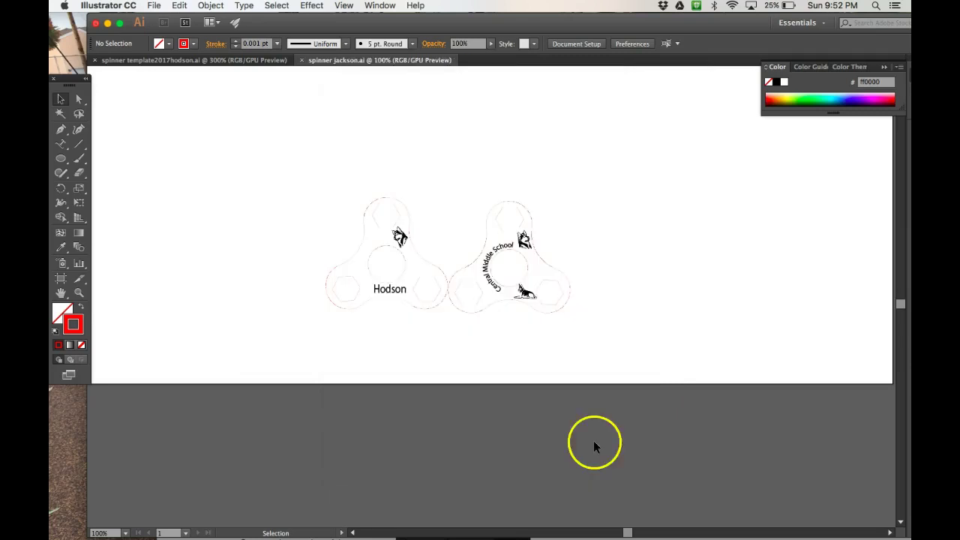
Step: Move aside and minimize Illustrator to find spinner jackson.ai on the desktop
left_click_drag(314, 23, 461, 474)
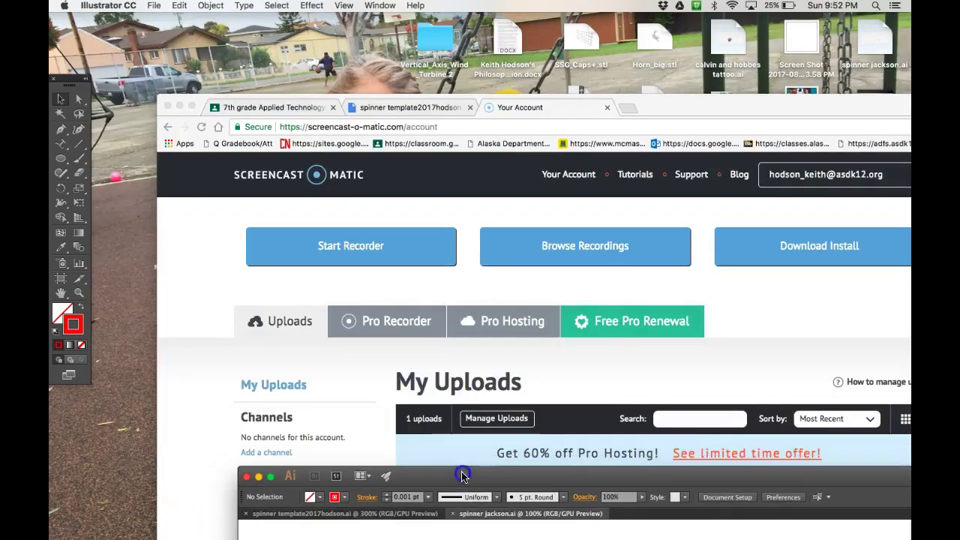
left_click_drag(660, 111, 829, 525)
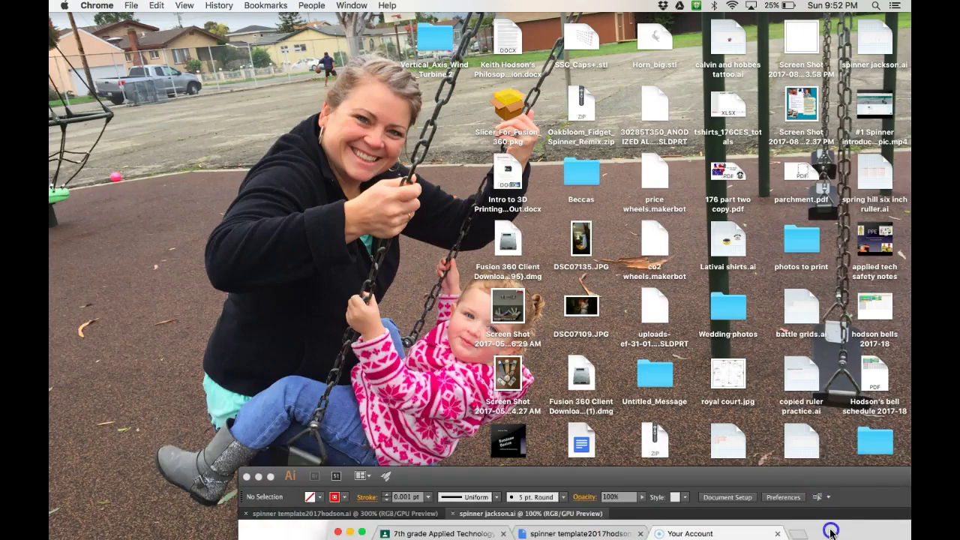
left_click(258, 476)
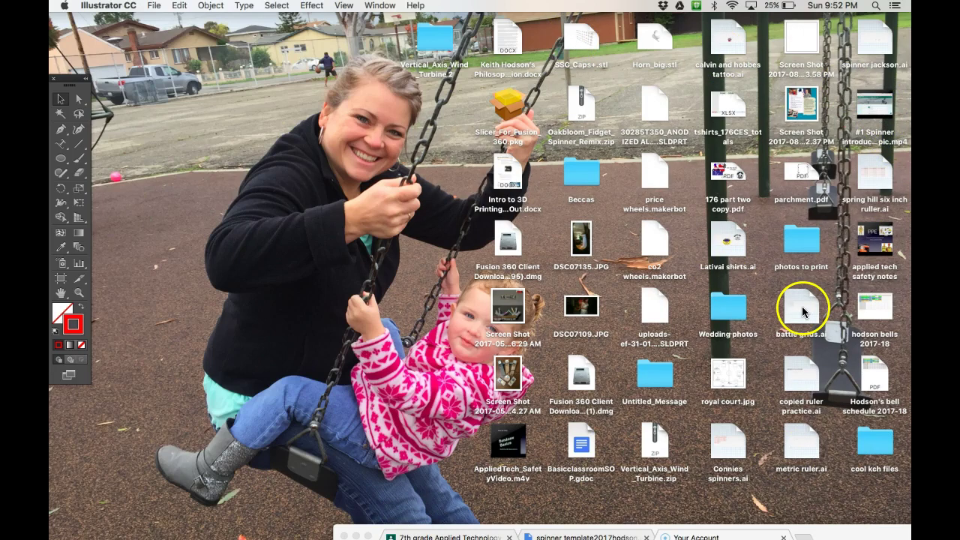
left_click(72, 515)
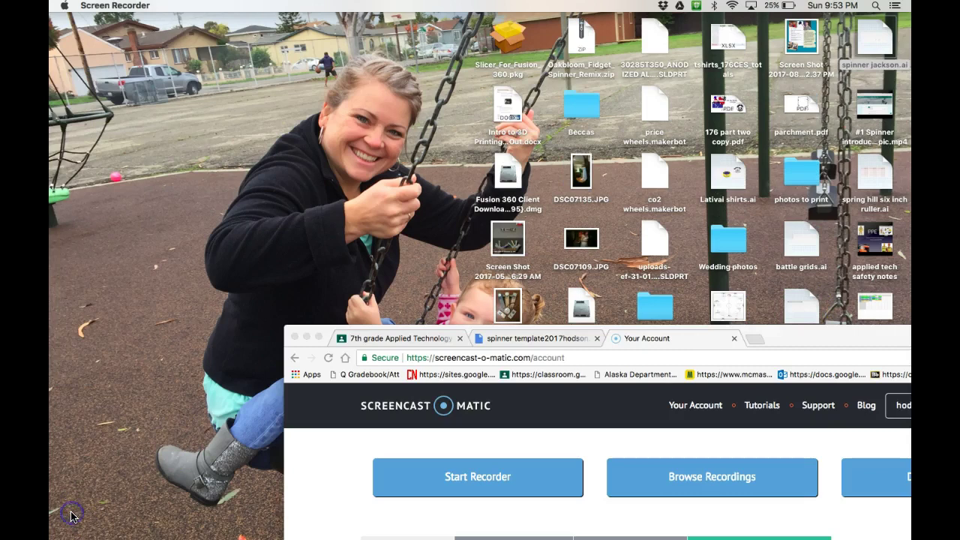
left_click(874, 34)
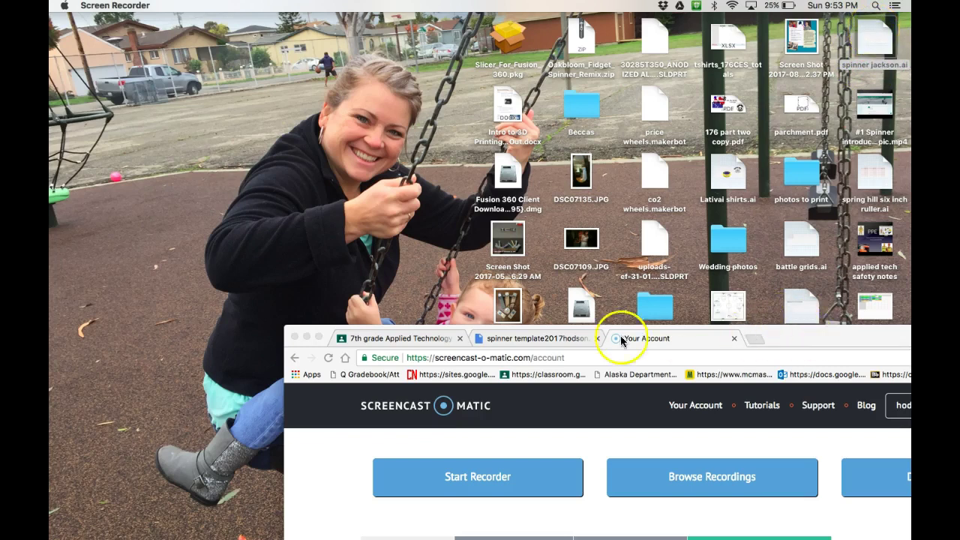
Step: Bring up the 7th grade Applied Technology Classroom page and close the spinner template preview
left_click(390, 341)
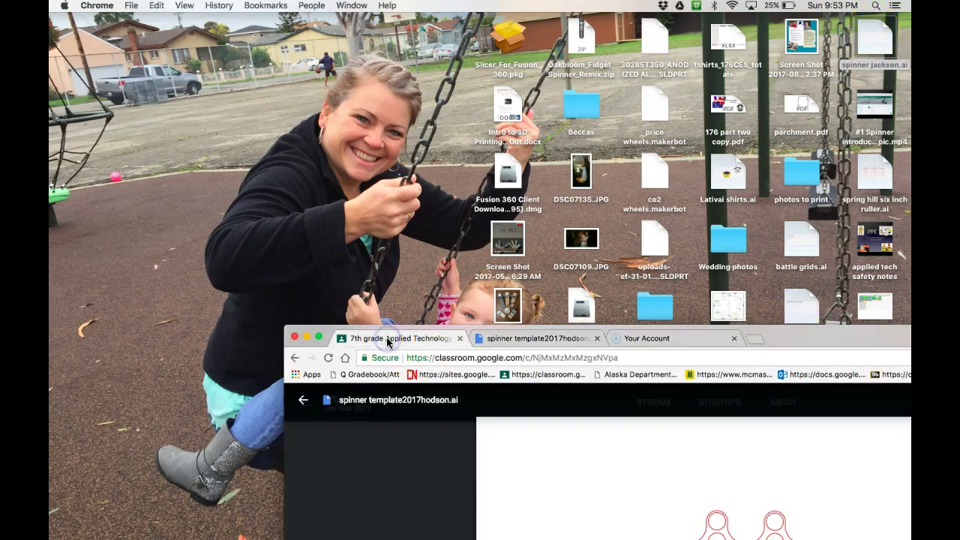
left_click_drag(835, 337, 544, 131)
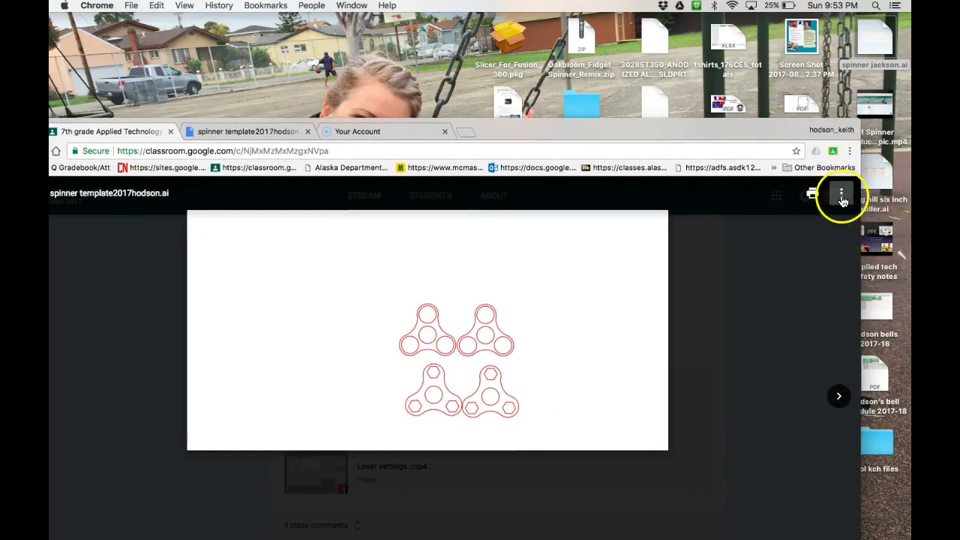
left_click(842, 195)
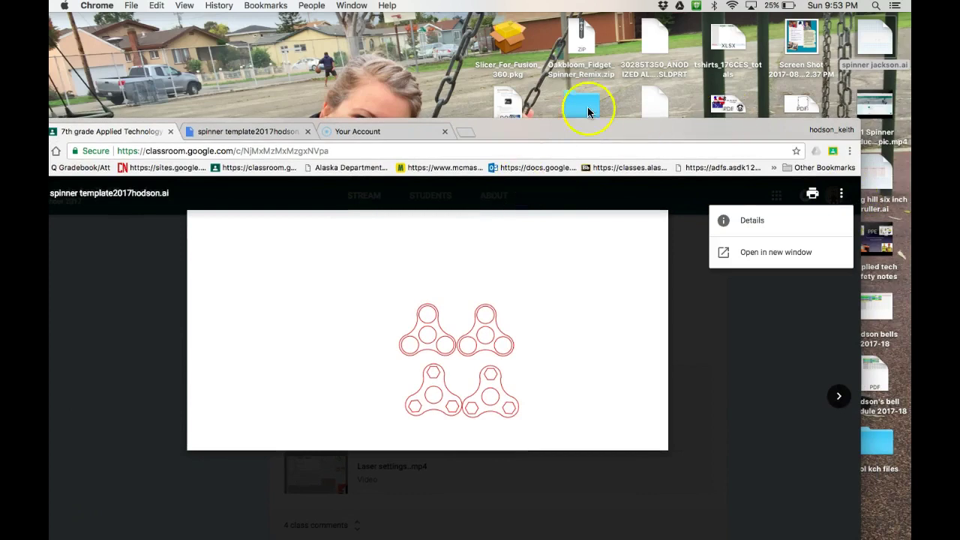
left_click_drag(524, 139, 590, 133)
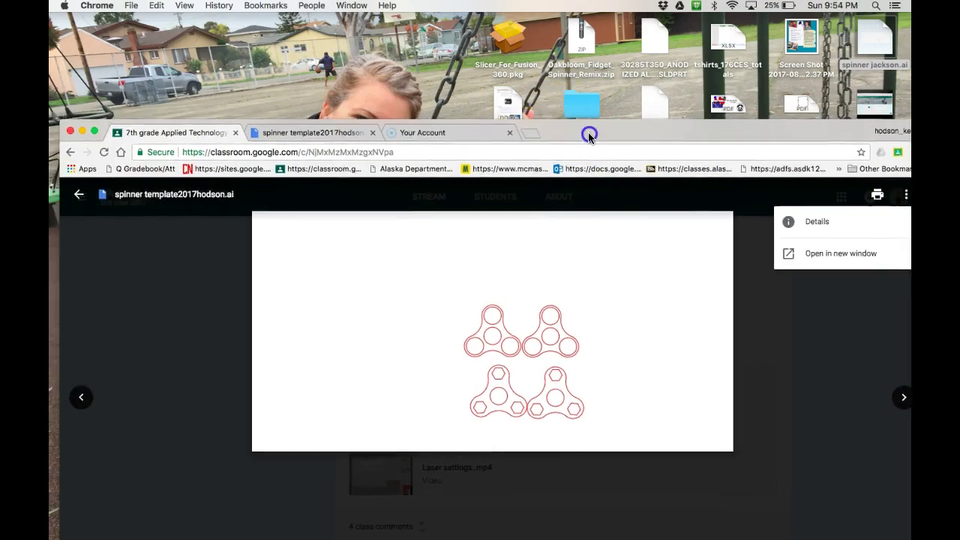
left_click(80, 197)
Step: Scroll the class stream to the spinner 2017 post and its three attachments
scroll(634, 248, "up", 3)
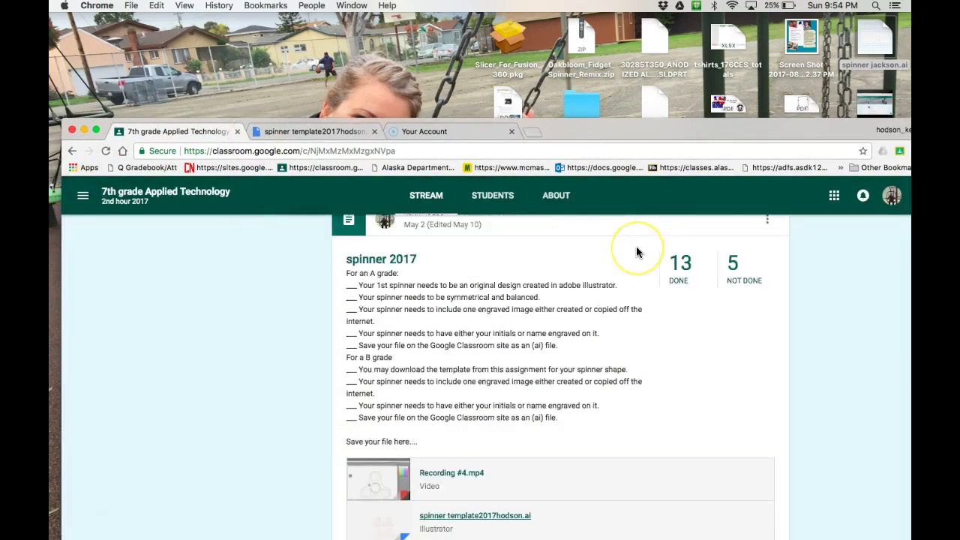
scroll(636, 252, "up", 1)
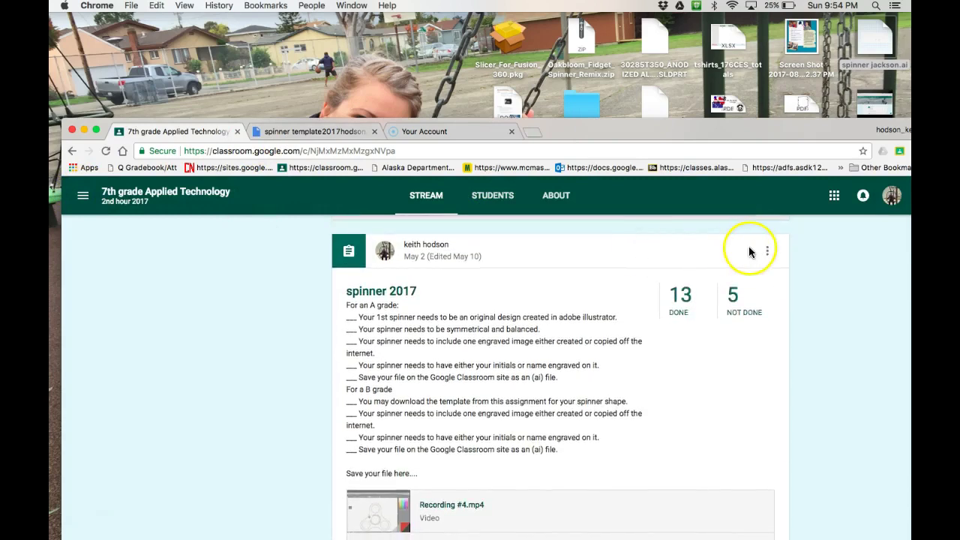
left_click(766, 252)
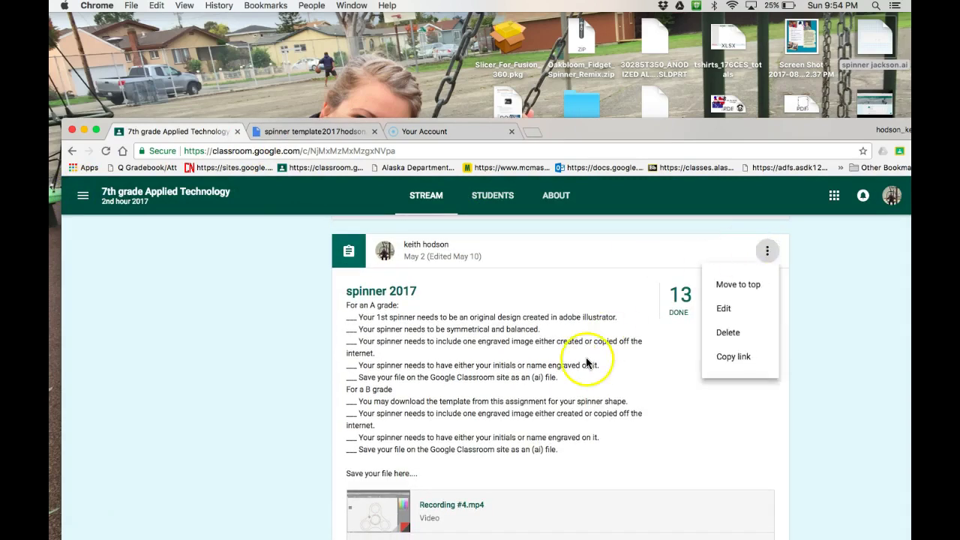
left_click(836, 355)
scroll(836, 356, "down", 3)
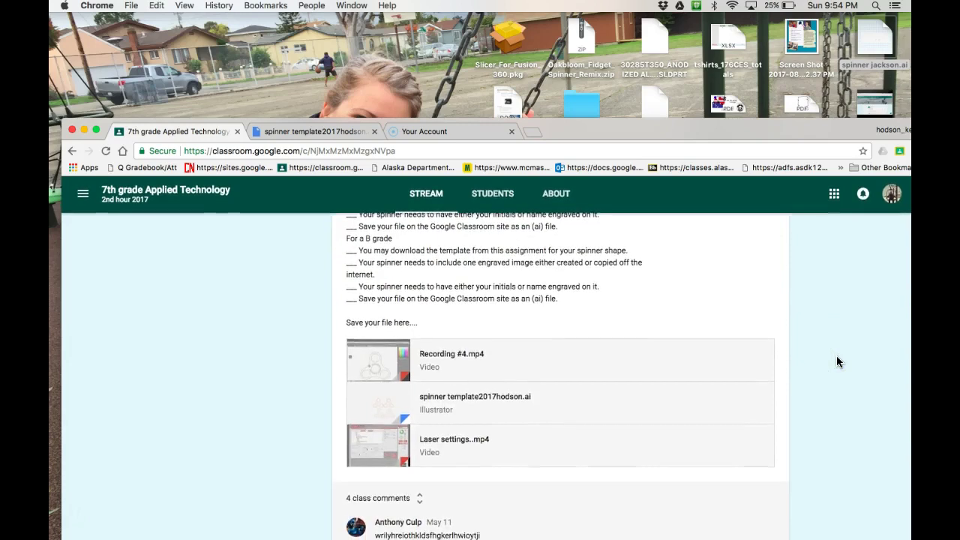